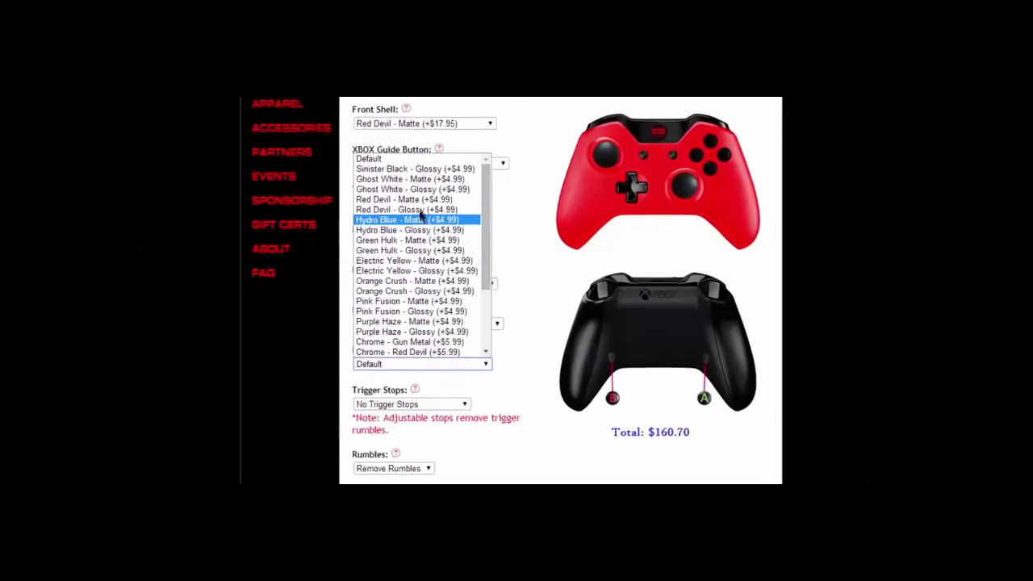
- Pick a guide button colour, enter coupon code MW and update the cart to $195.25
left_click(420, 211)
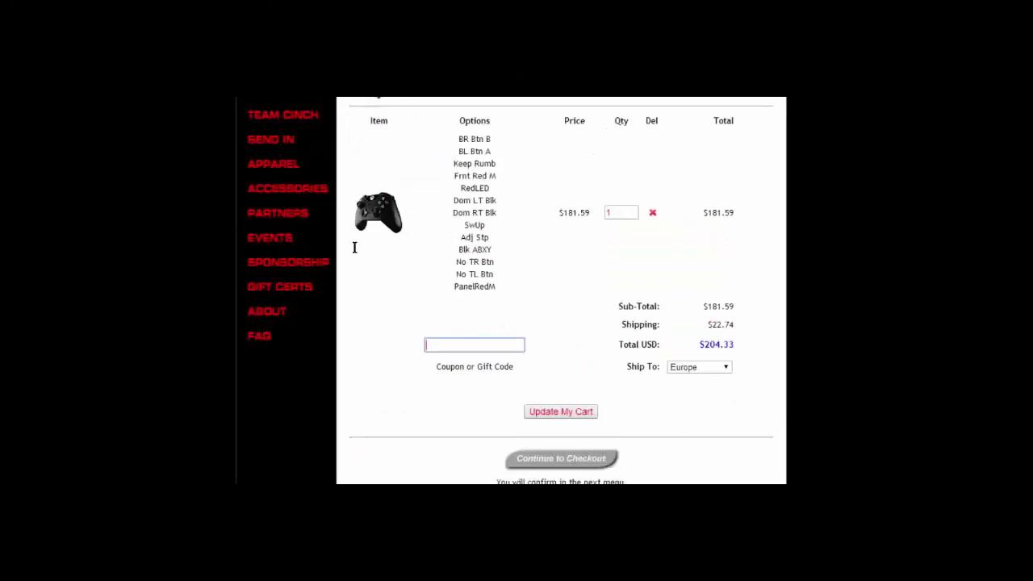
type("MWKYT")
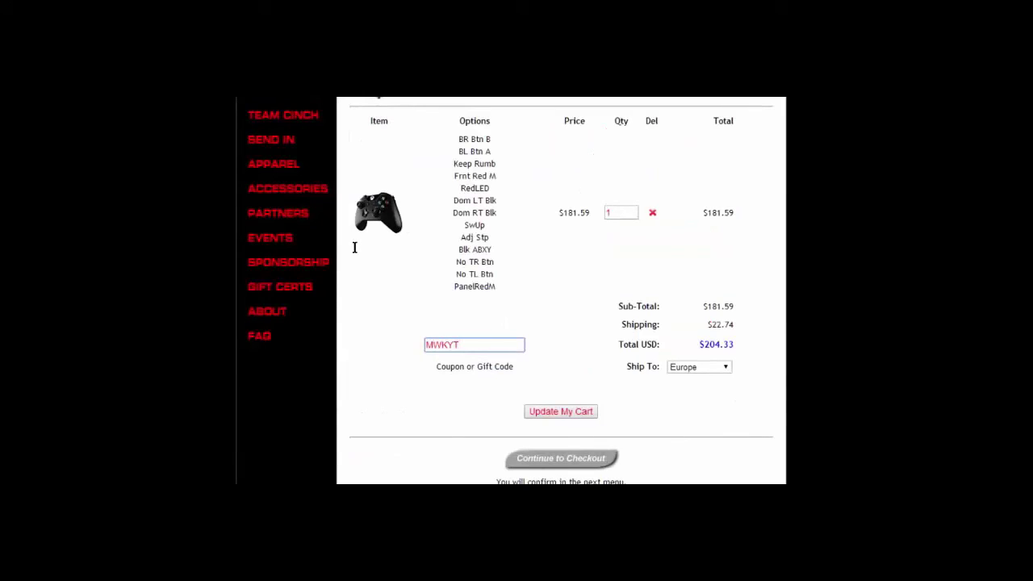
left_click(556, 410)
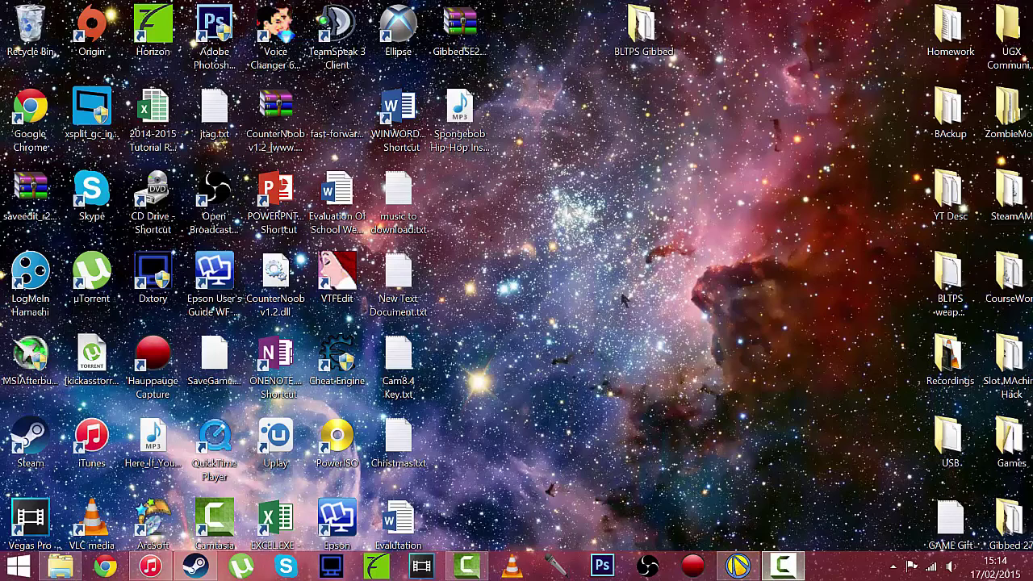
- Move the BLTPS Gibbed folder down to mid-desktop, deselect it, and open it
left_click_drag(635, 32, 635, 276)
left_click(578, 237)
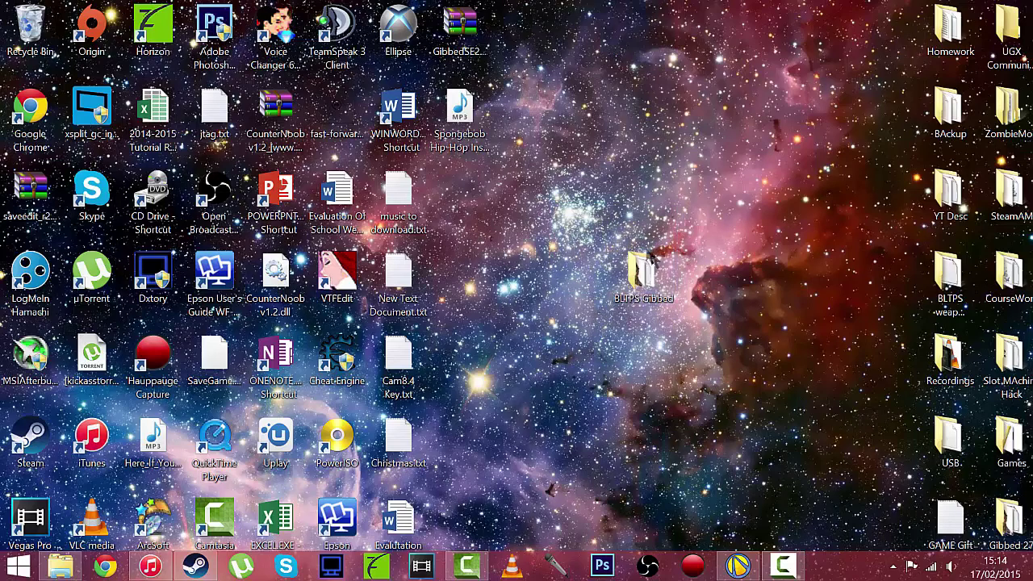
double_click(639, 271)
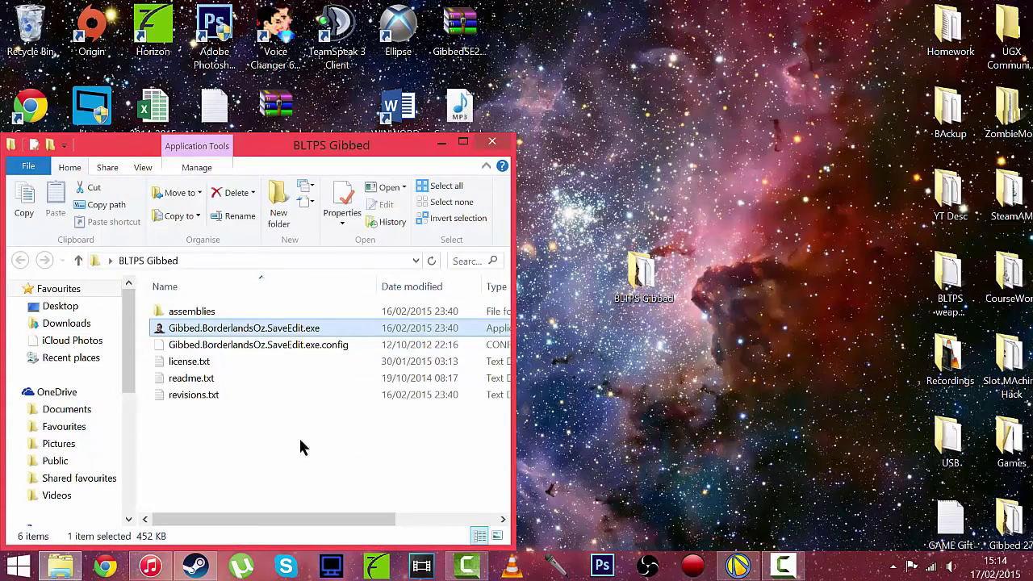
- Launch Gibbed.BorderlandsOz.SaveEdit.exe and open Save0004.sav from SaveData as a PC save
double_click(349, 329)
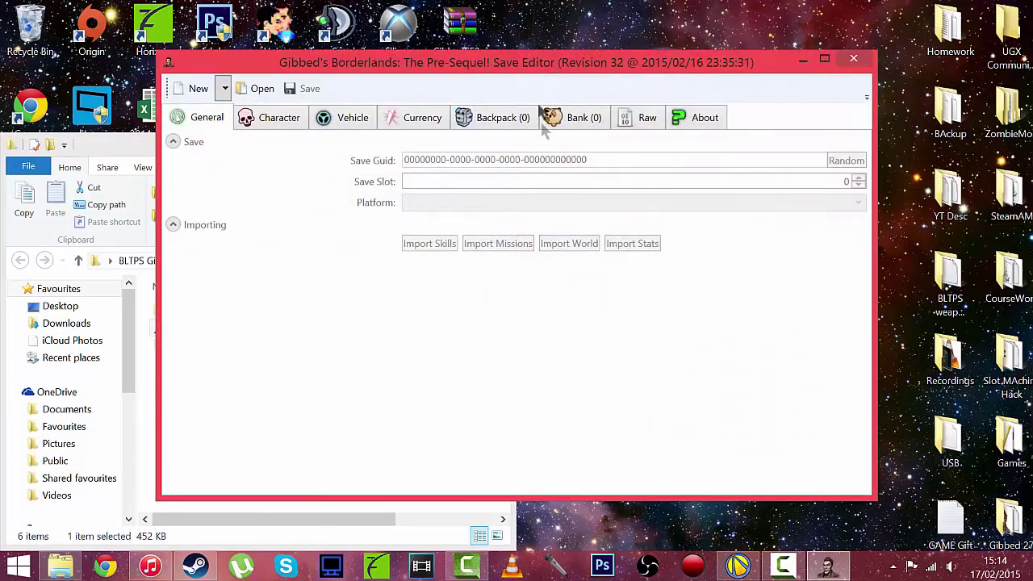
left_click_drag(561, 64, 607, 73)
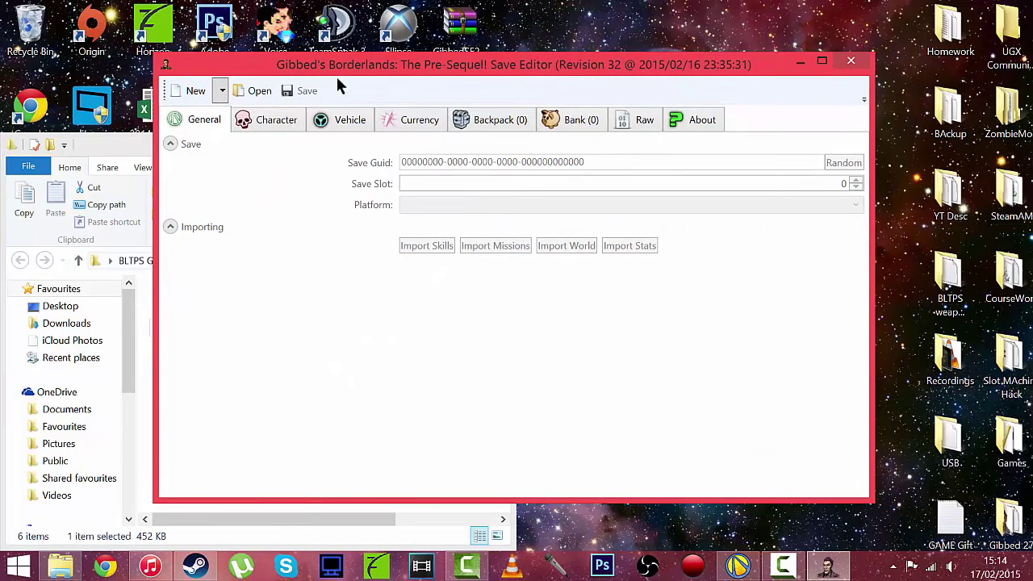
left_click(255, 91)
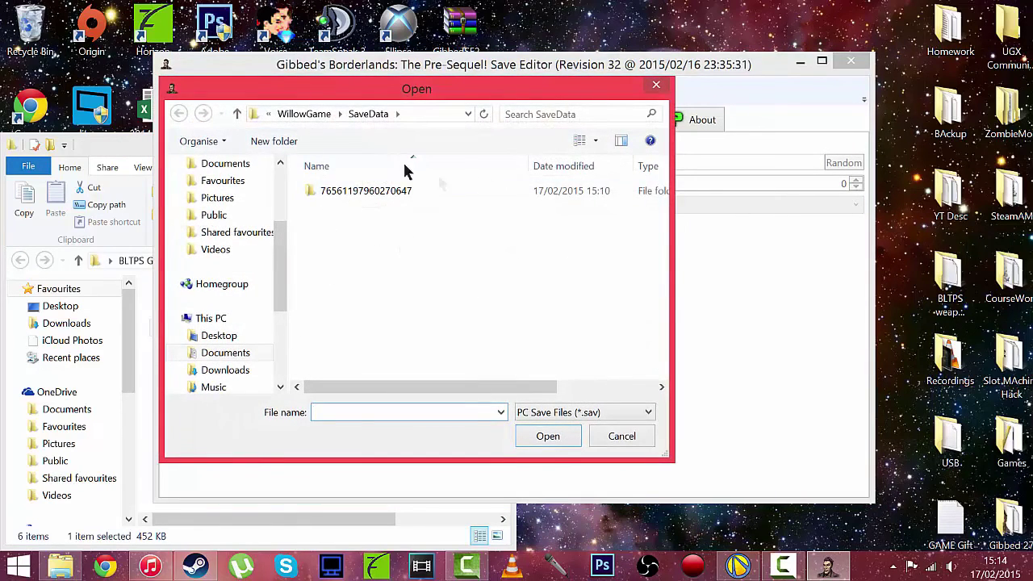
double_click(437, 201)
left_click_drag(388, 208, 384, 179)
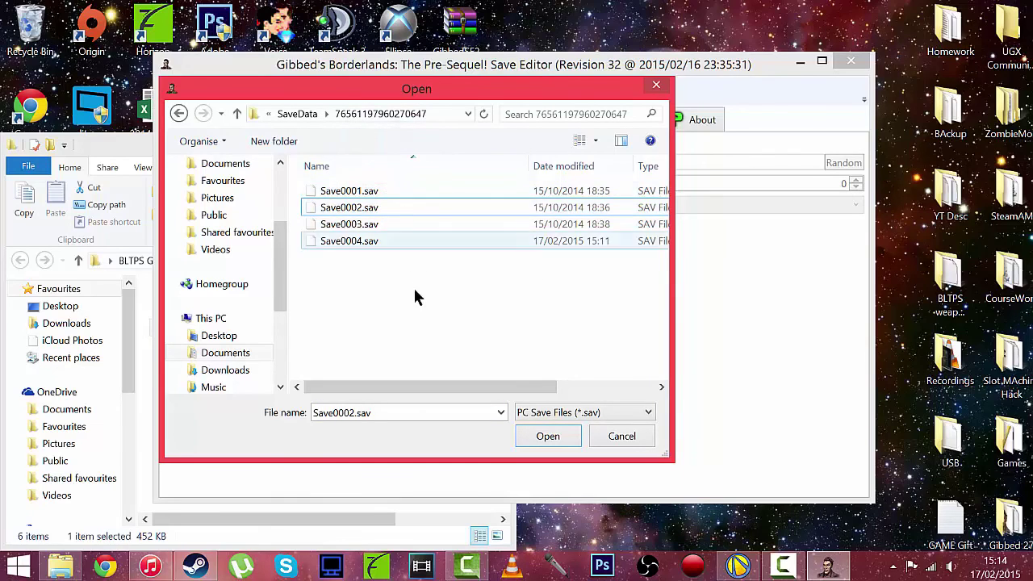
left_click(586, 412)
left_click(585, 410)
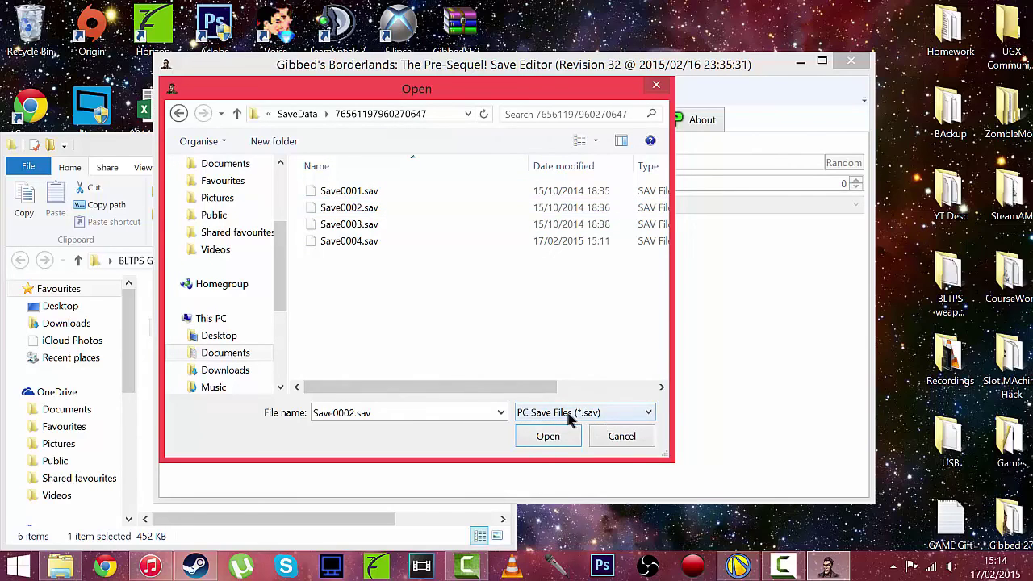
left_click(625, 413)
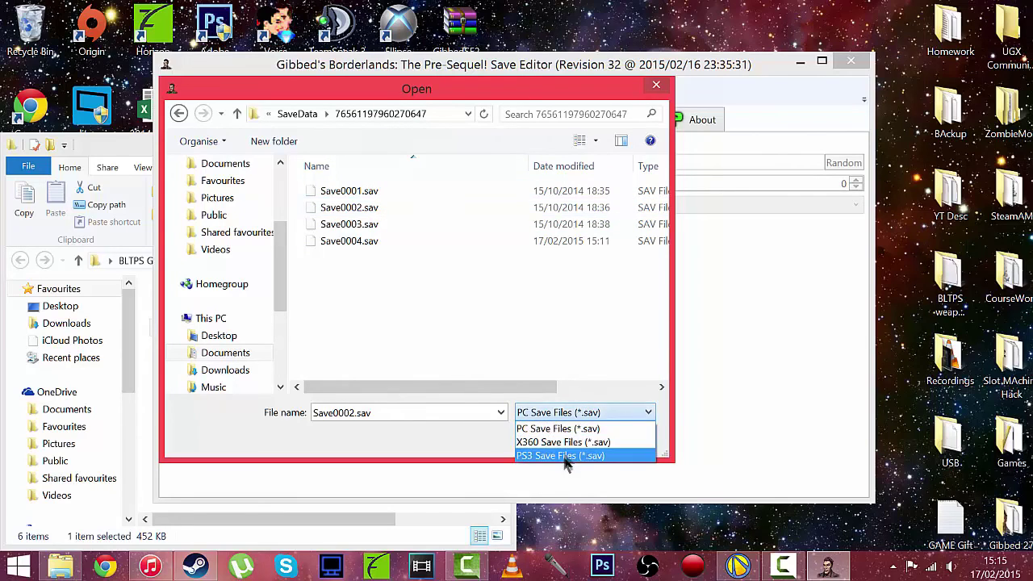
left_click(571, 430)
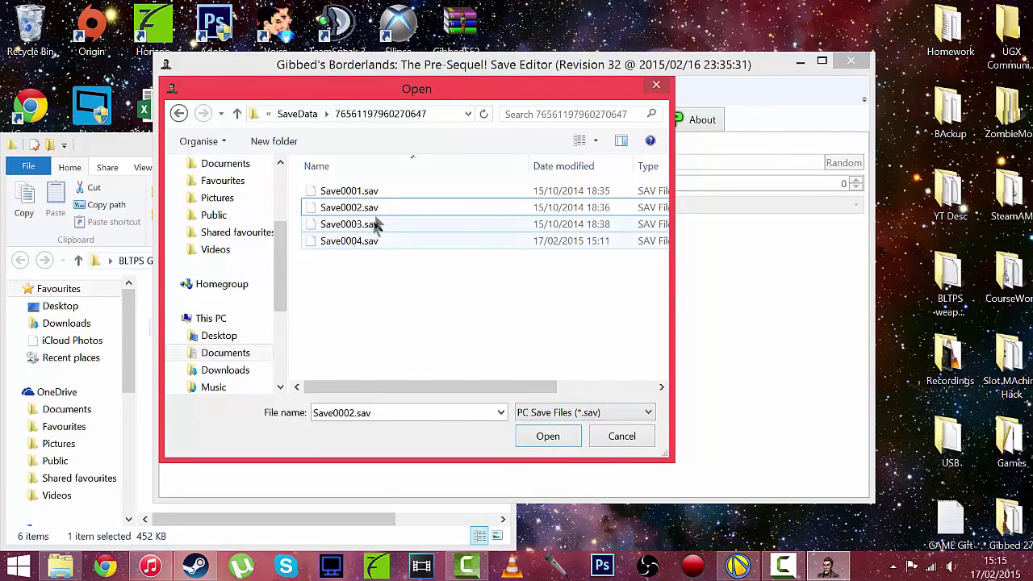
left_click(404, 241)
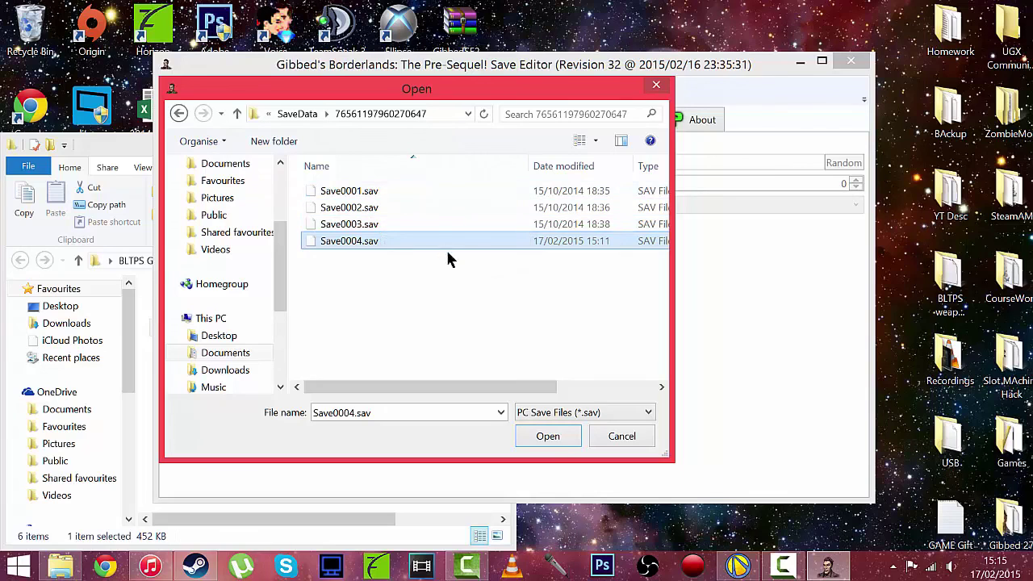
left_click(564, 437)
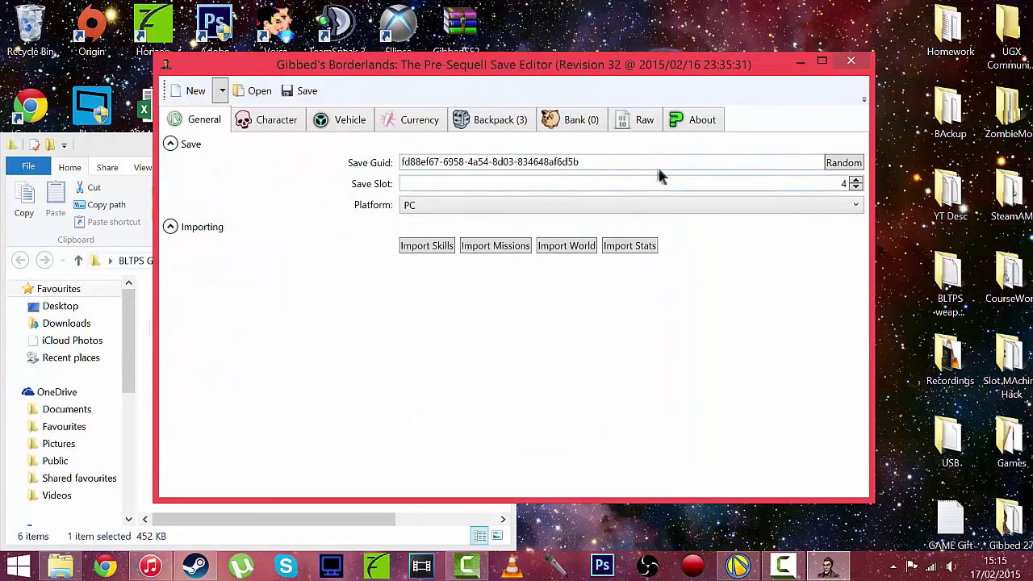
- Change the save slot from 4 to 5, keep platform PC, and view the Character page
left_click(780, 185)
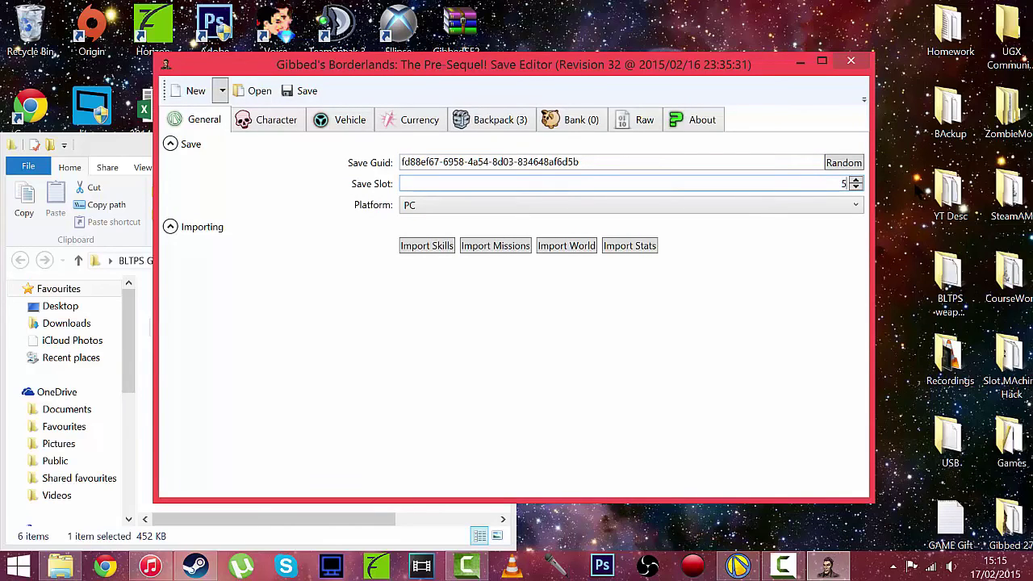
key("BackSpace")
type("5")
left_click(477, 205)
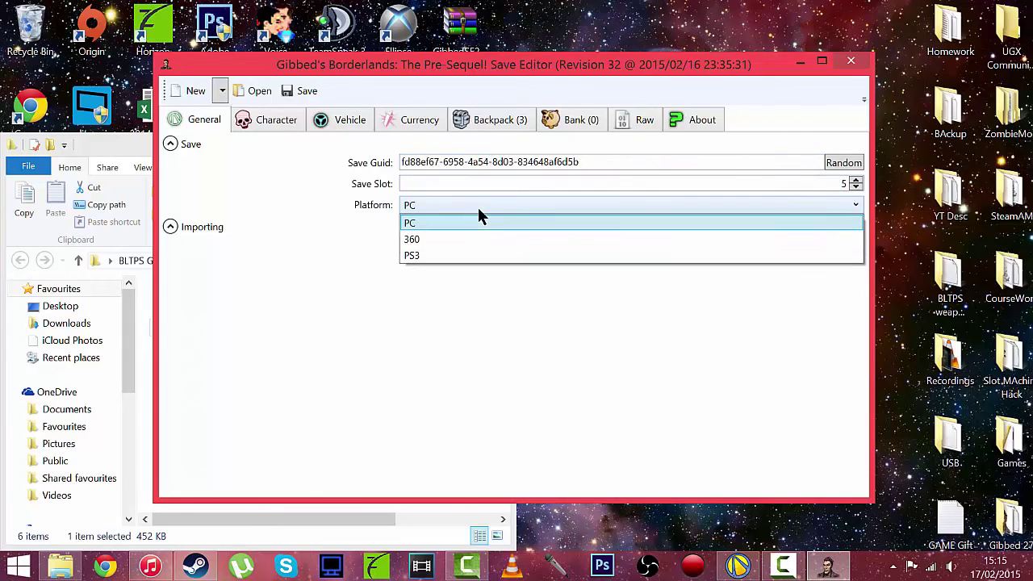
left_click(471, 224)
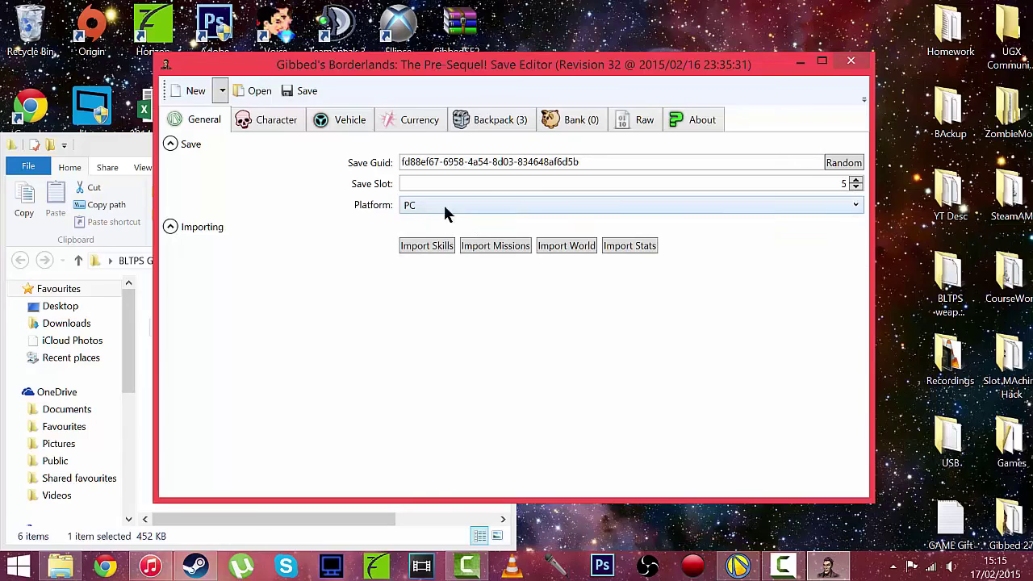
left_click(259, 121)
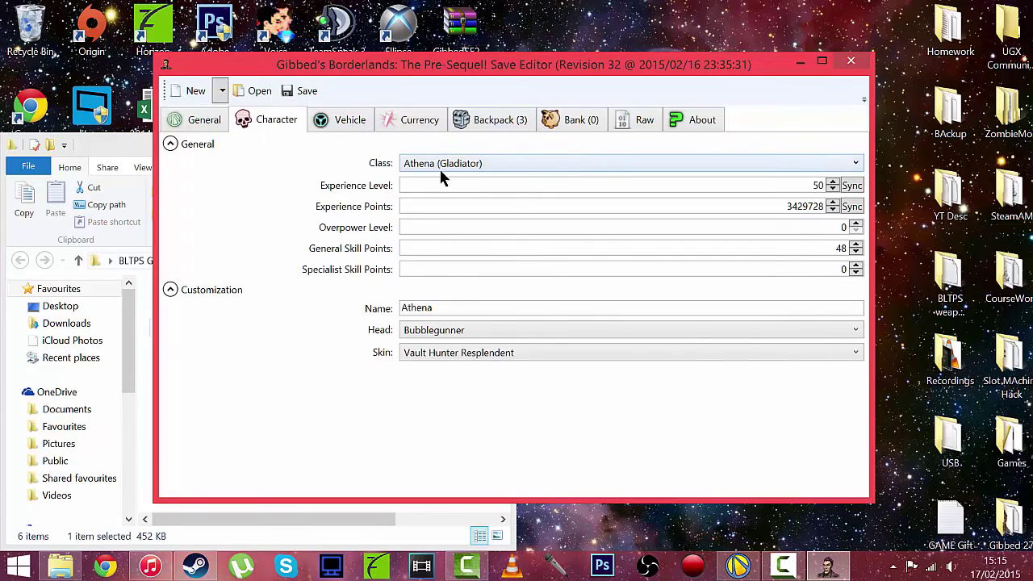
- Switch the class from Athena (Gladiator) to Claptrap (Fragtrap) and clear the level-50 value
left_click(465, 164)
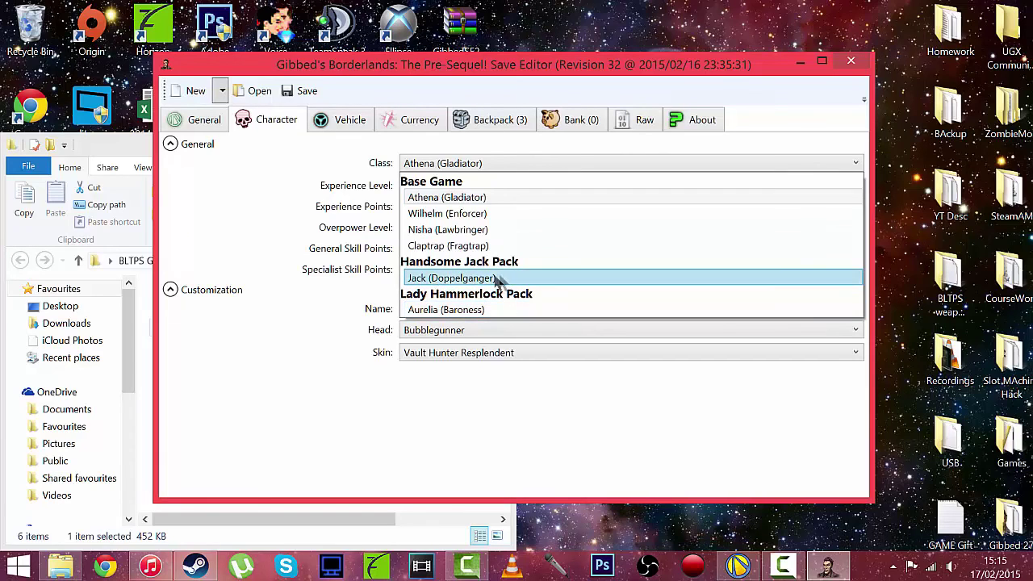
left_click(465, 247)
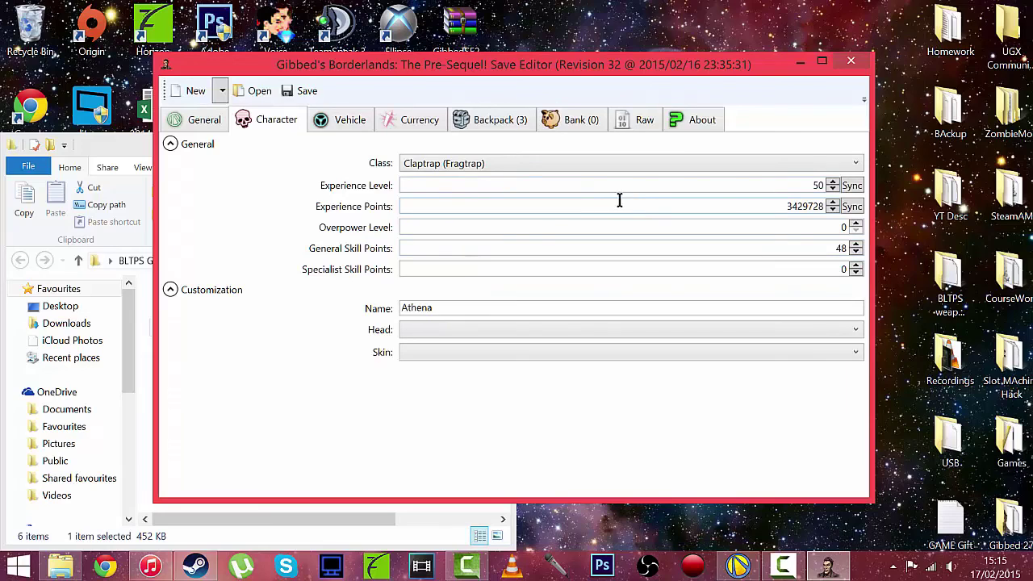
double_click(817, 185)
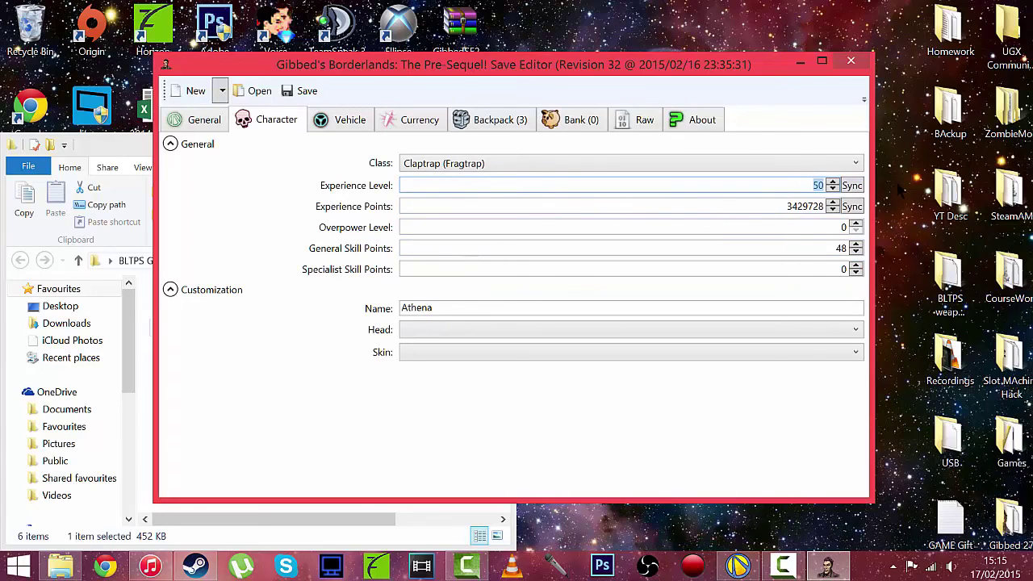
type("7")
key("BackSpace")
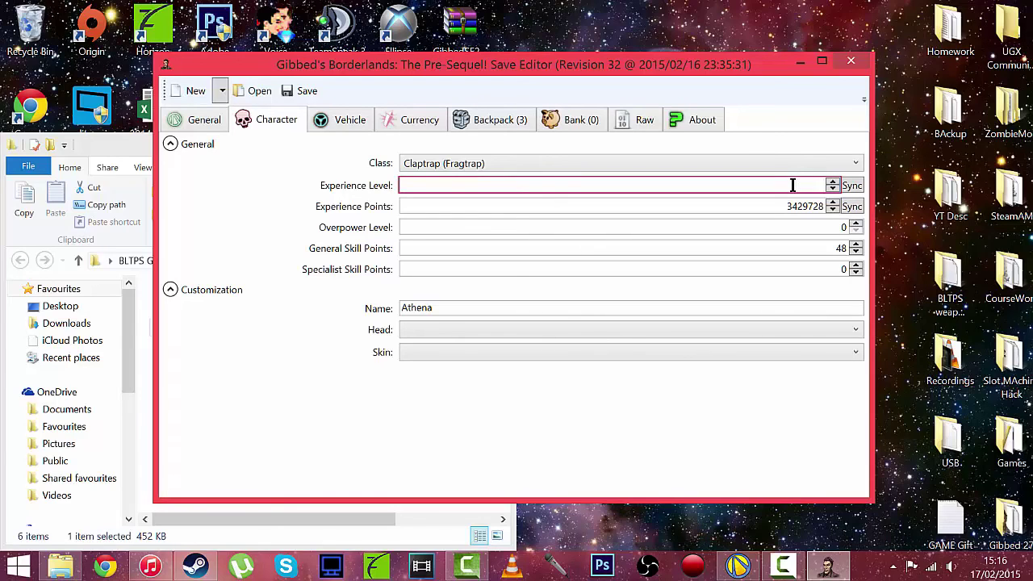
- Set the experience level to 127 with matching XP and raise general skill points to 72
type("123456789")
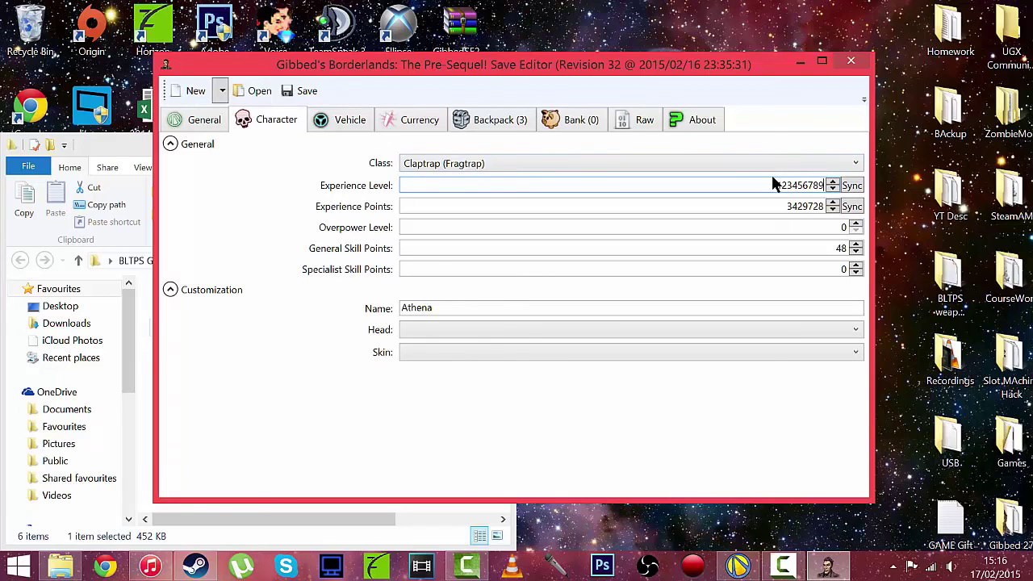
left_click_drag(766, 183, 871, 192)
type("127")
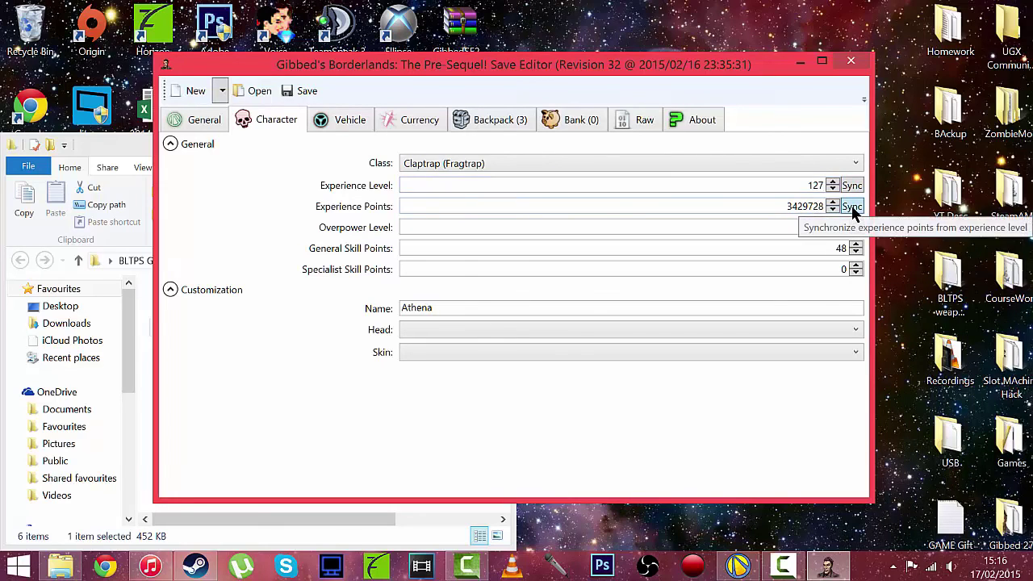
left_click(851, 207)
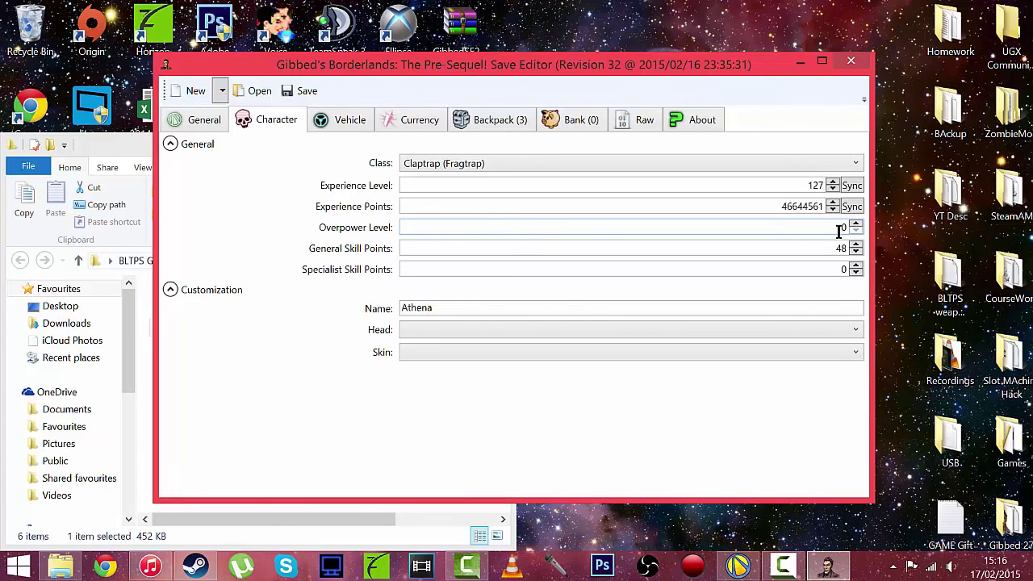
left_click(855, 245)
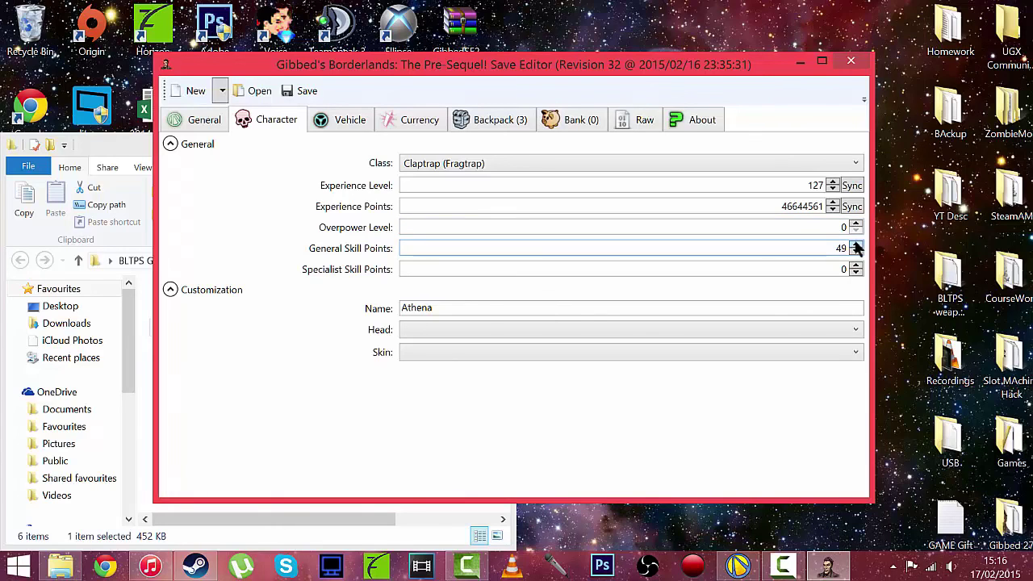
left_click(856, 244)
left_click(856, 245)
- Give Claptrap the WR4P-TP head and the Sunset skin
left_click(682, 331)
scroll(563, 470, "down", 2)
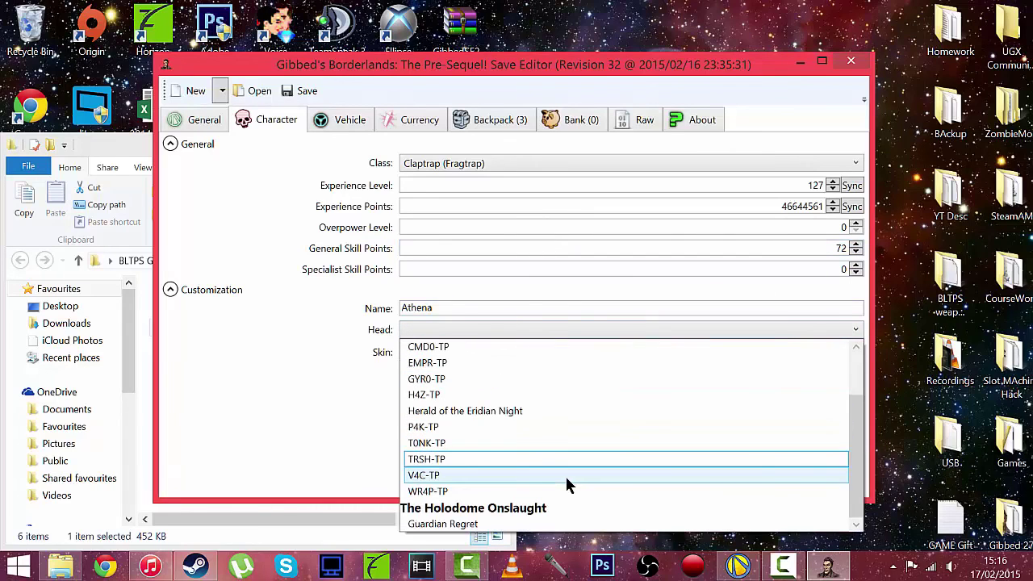
left_click(479, 493)
left_click(642, 353)
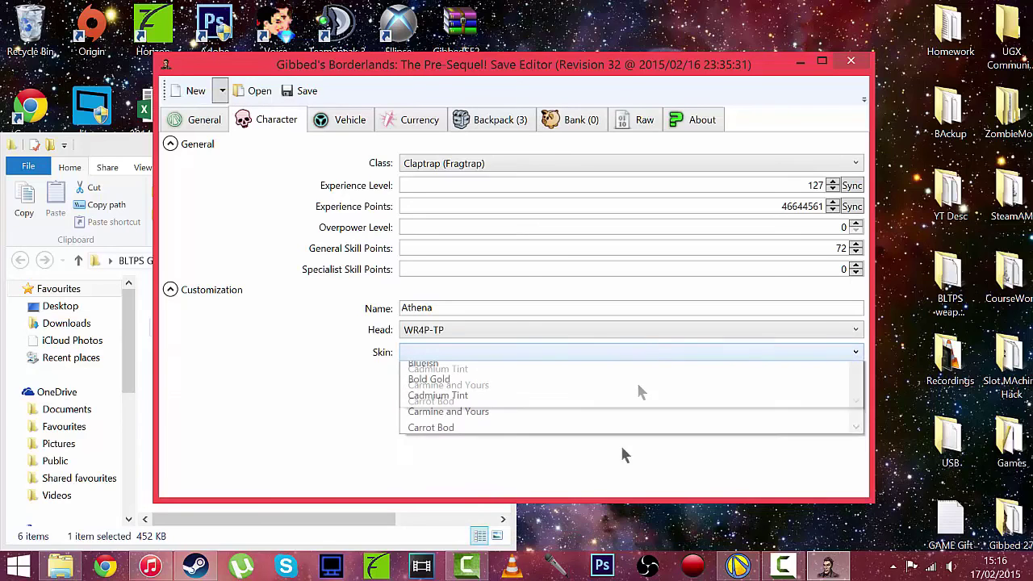
scroll(557, 501, "down", 6)
scroll(507, 489, "down", 15)
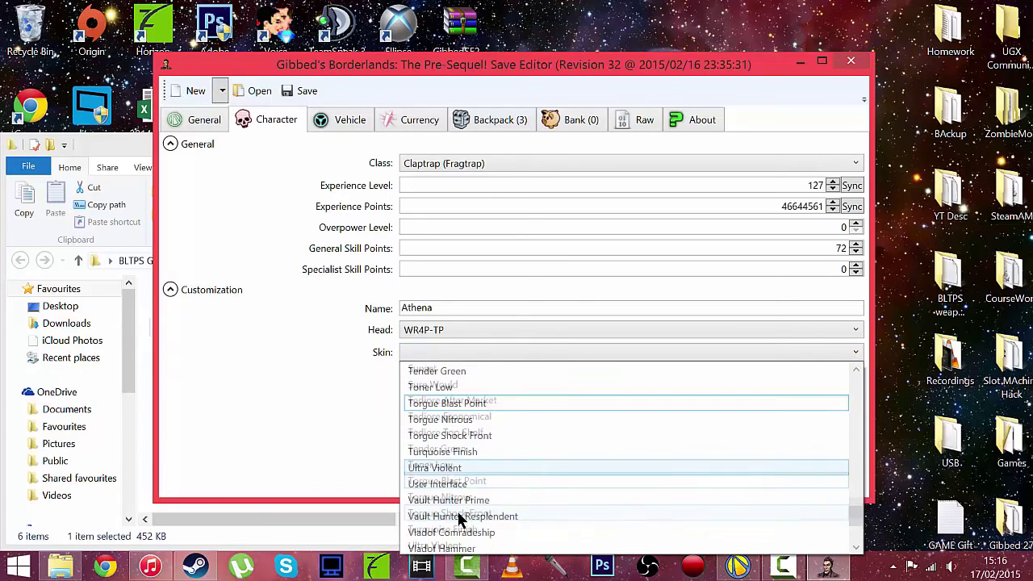
left_click(476, 434)
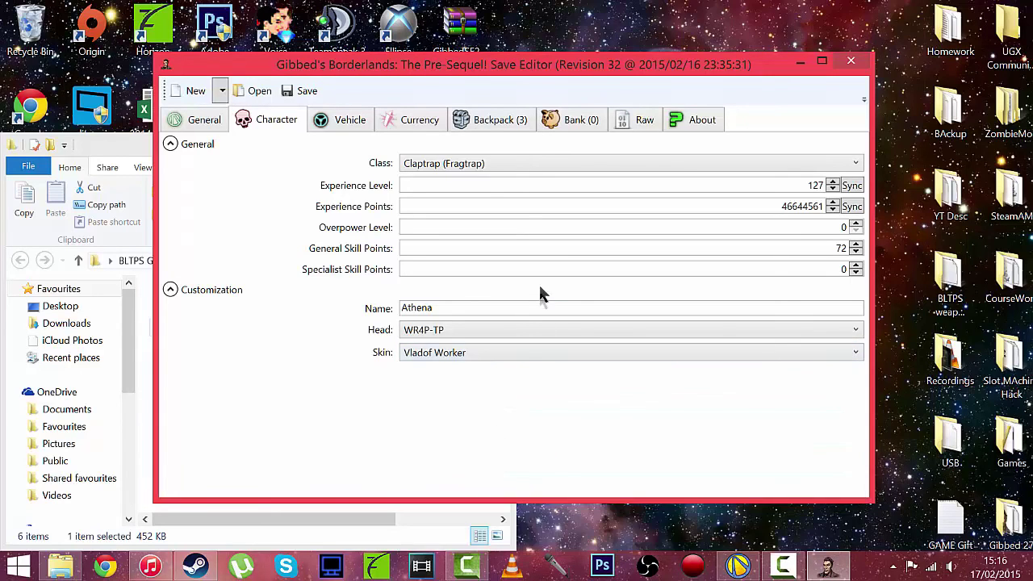
left_click(540, 355)
scroll(490, 452, "up", 6)
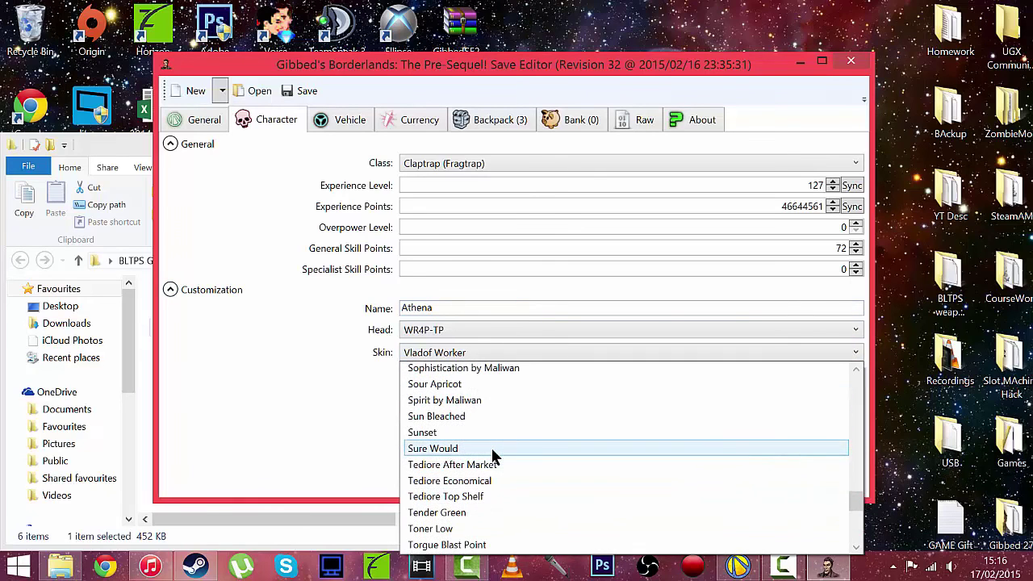
left_click(461, 434)
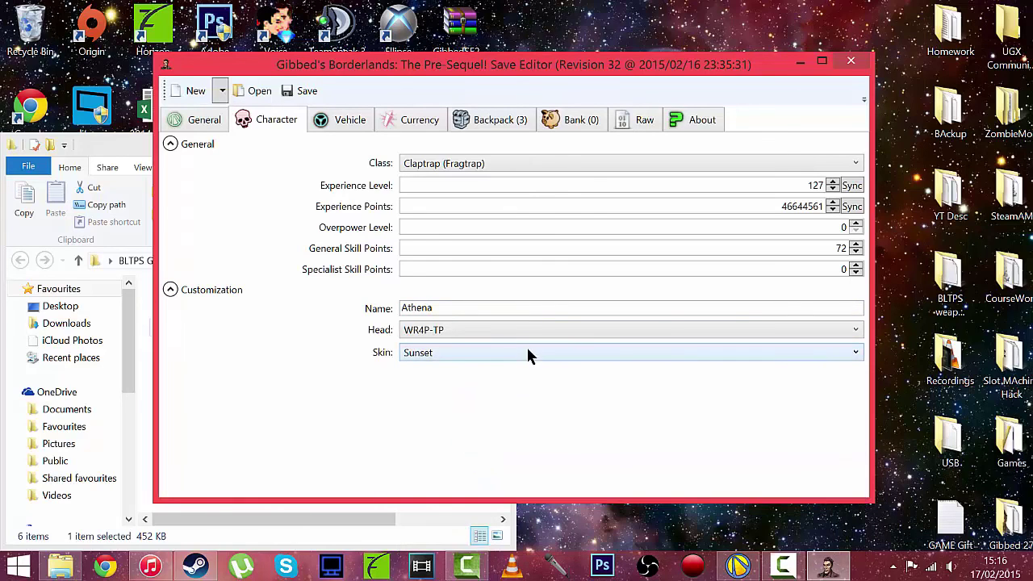
left_click(342, 123)
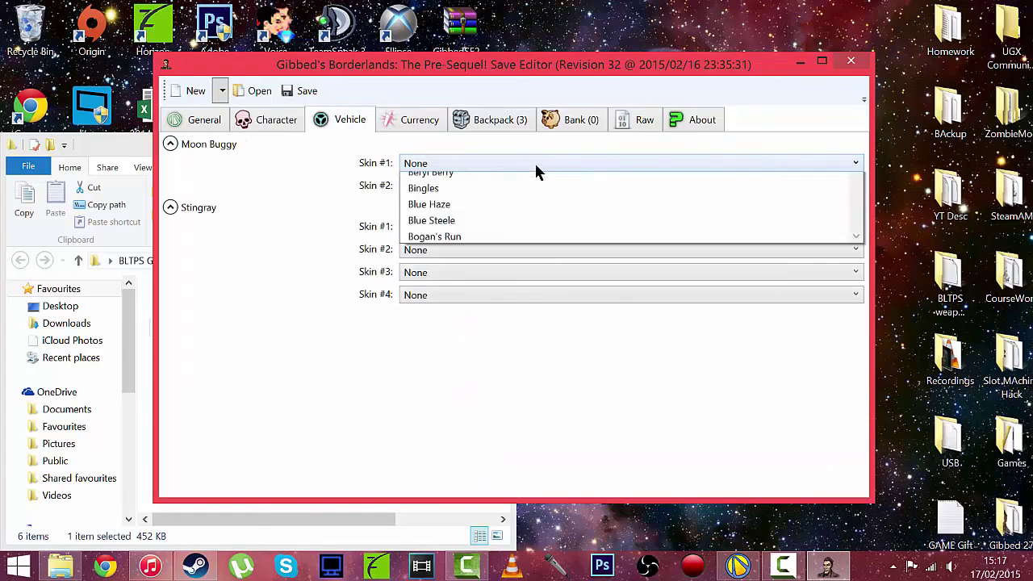
- Set both Moon Buggy skins to Berserker, leaving the Stingray's third skin unchanged
left_click(542, 279)
left_click(537, 187)
left_click(512, 297)
left_click(511, 276)
left_click(512, 289)
left_click(497, 210)
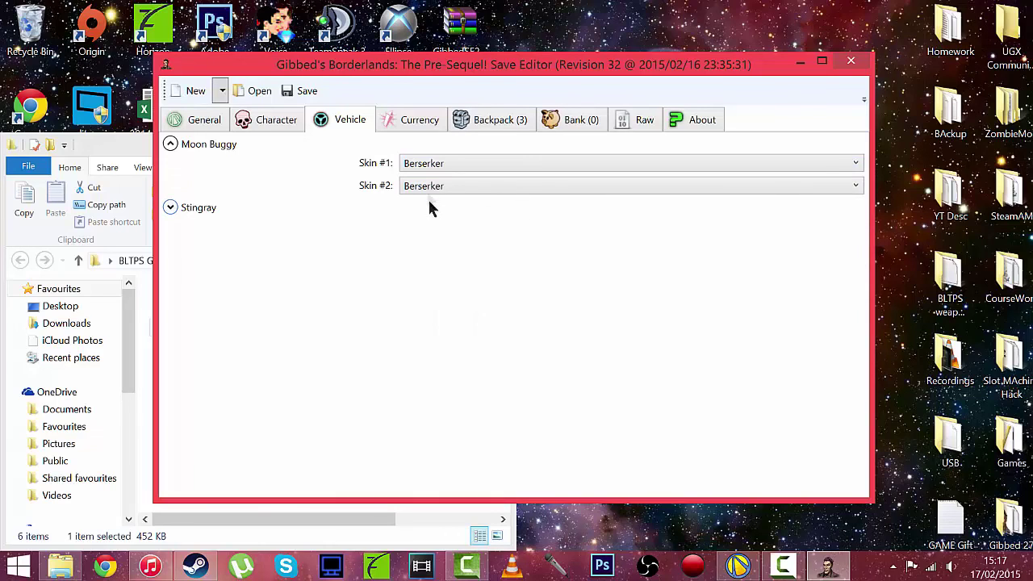
- Set Credits to 99999999 and Moonstones to 500
left_click(406, 121)
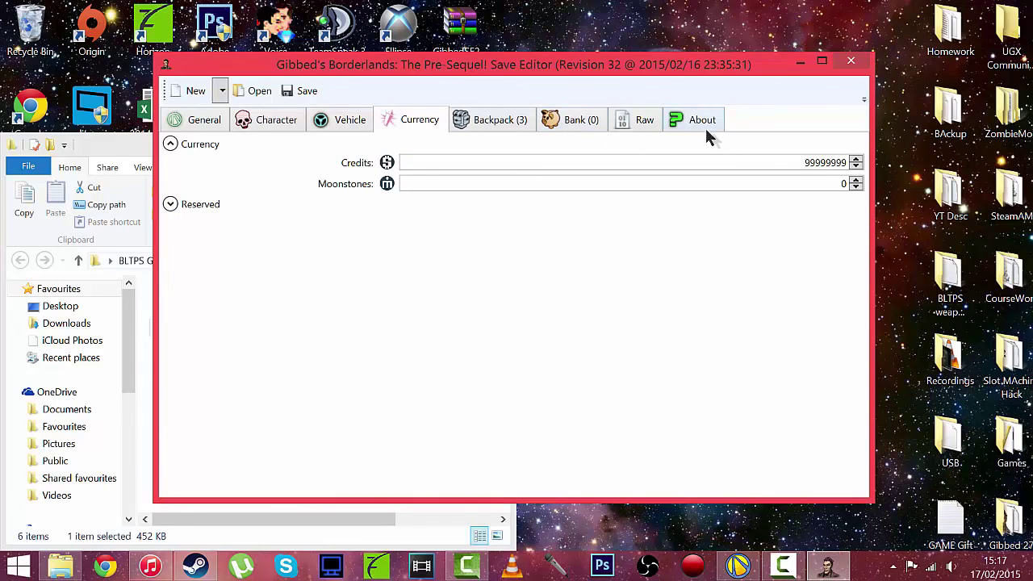
left_click_drag(770, 166, 855, 164)
type("9")
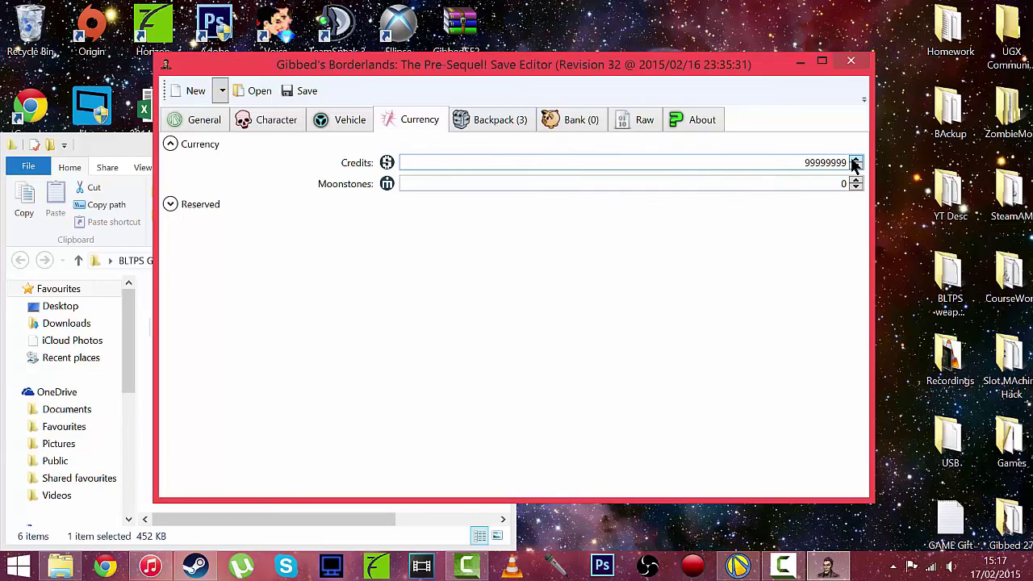
left_click(838, 182)
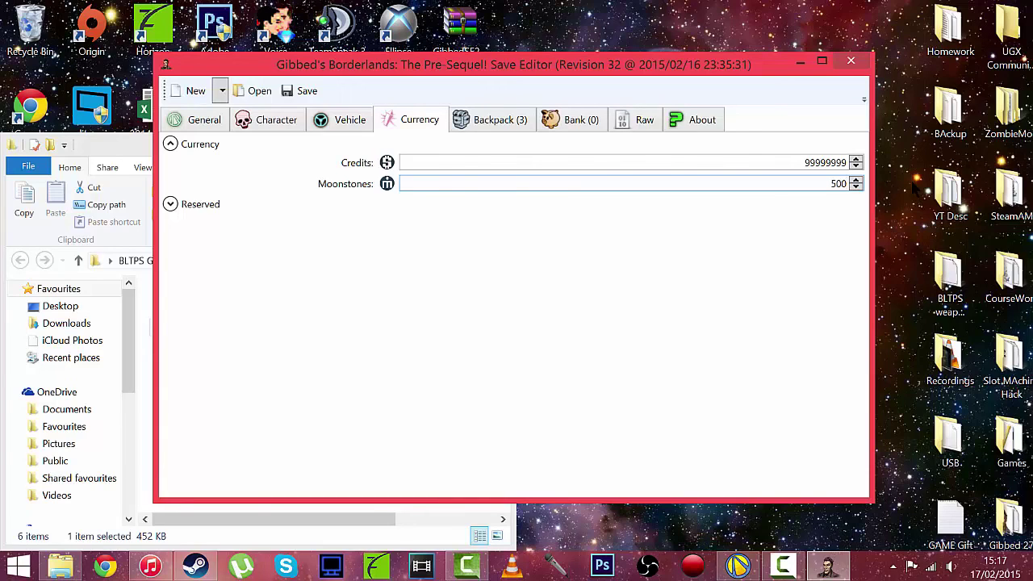
left_click(506, 121)
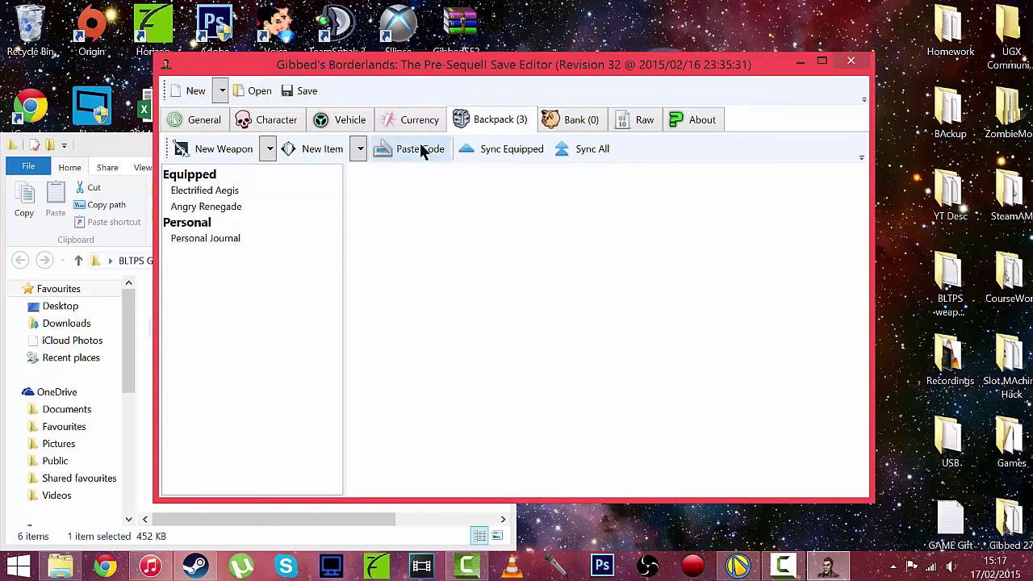
- Set Manufacturer Grade 127 on the Electrified Aegis and the Angry Renegade
left_click(230, 192)
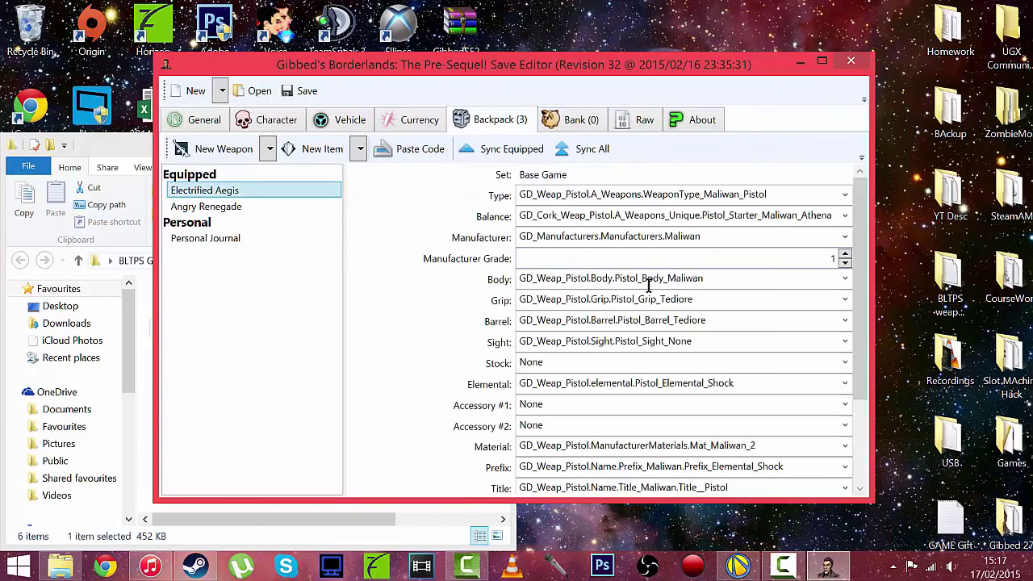
left_click(756, 256)
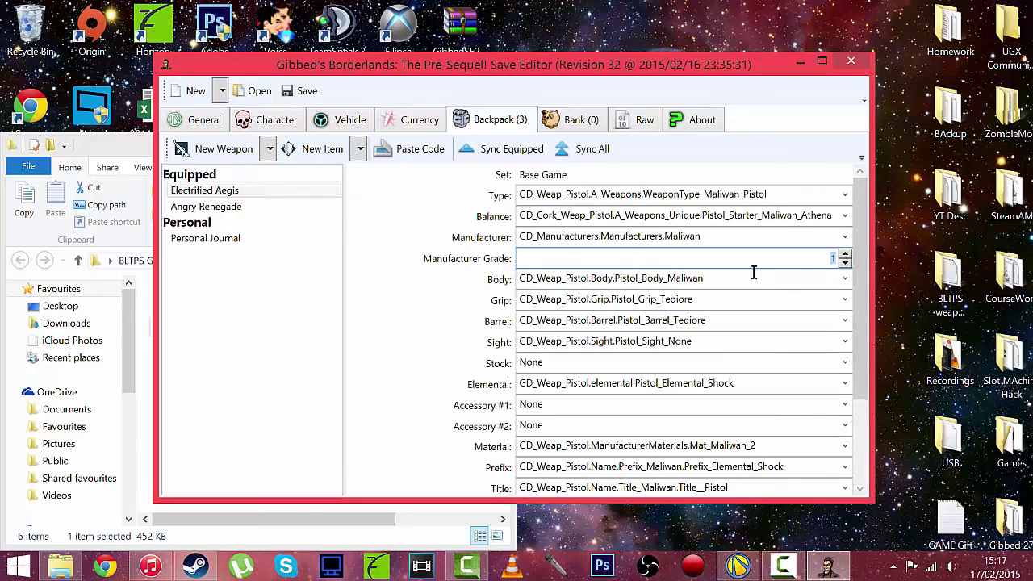
type("127")
left_click(272, 205)
type("127")
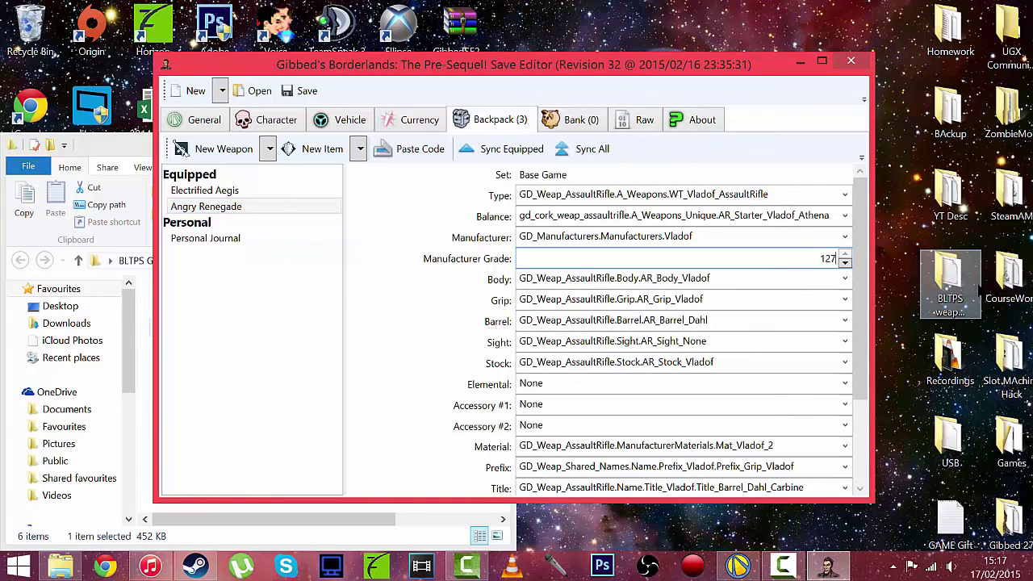
- Inspect the Personal Journal, then duplicate the Electrified Aegis pistol
left_click(250, 238)
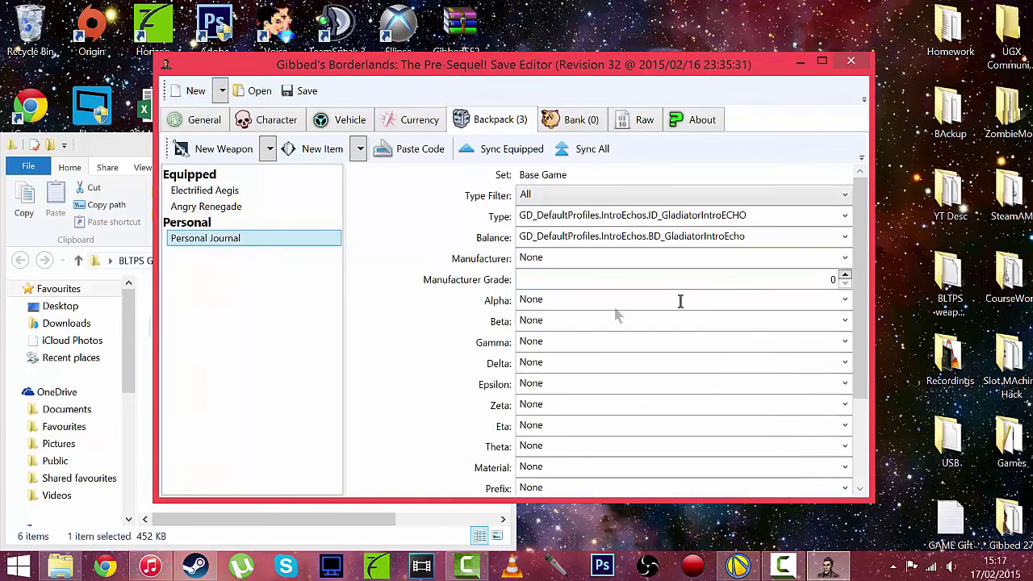
scroll(646, 296, "down", 3)
scroll(646, 323, "up", 2)
scroll(664, 346, "down", 2)
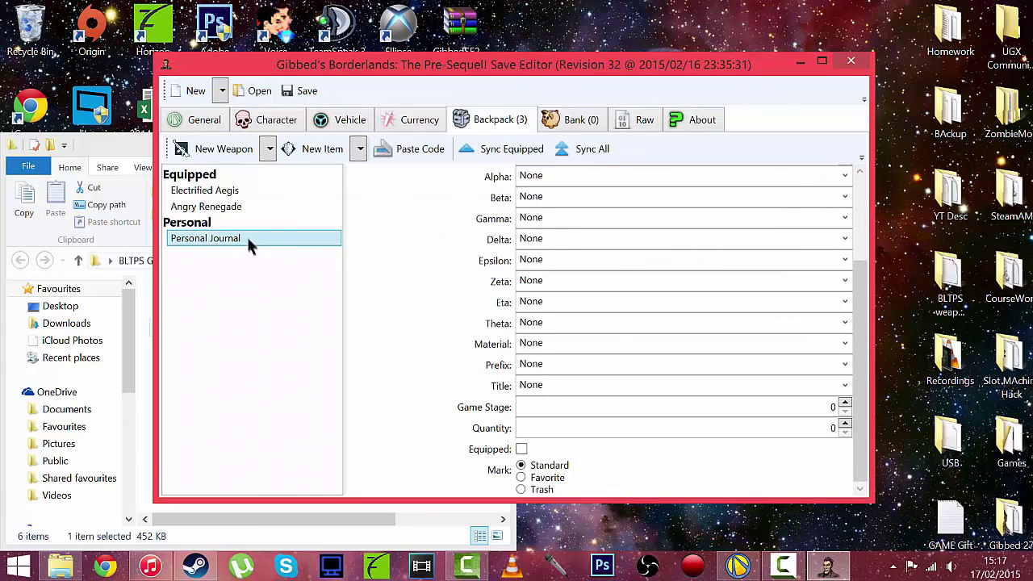
left_click(234, 192)
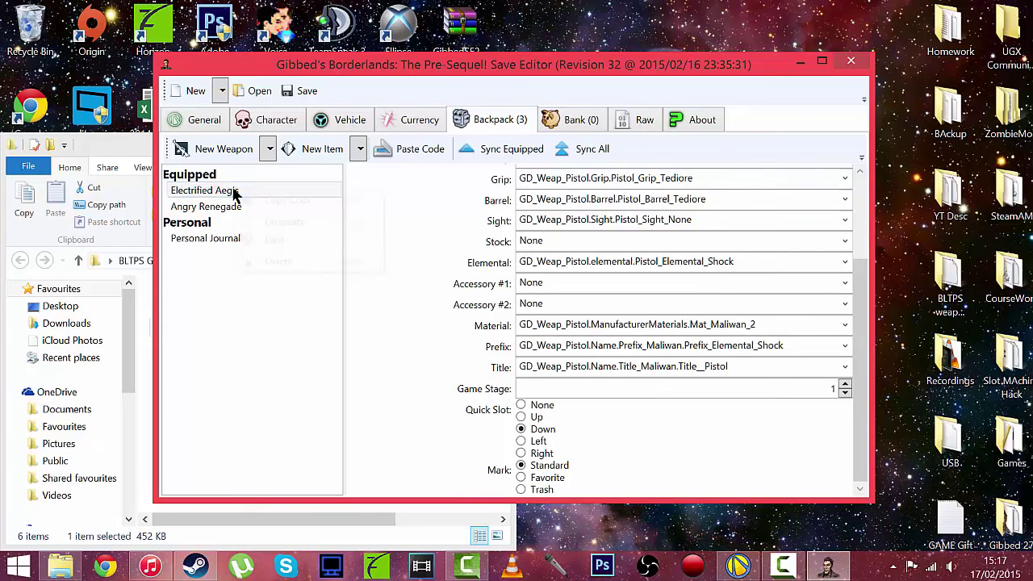
right_click(234, 192)
left_click(294, 222)
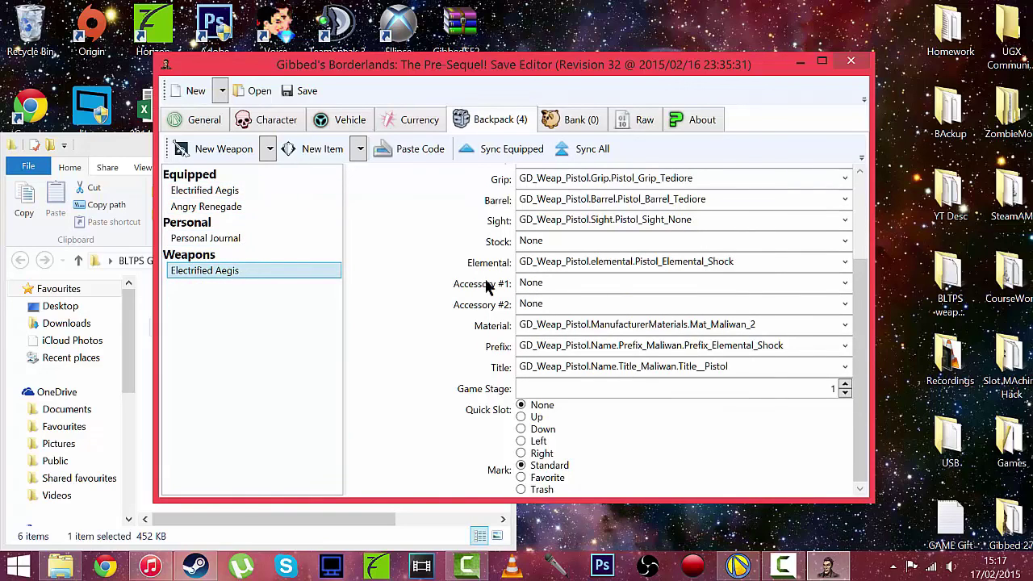
- Give the copy grade 50, type WeaponType_Maliwan_Sniper and balance Sniper_Maliwan_3_Rare
scroll(762, 266, "up", 3)
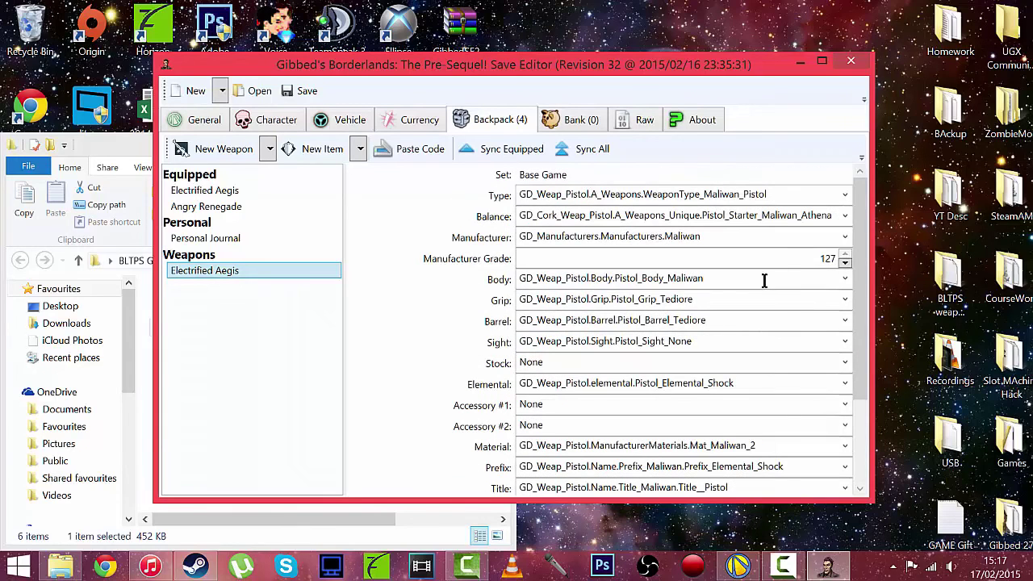
left_click(845, 256)
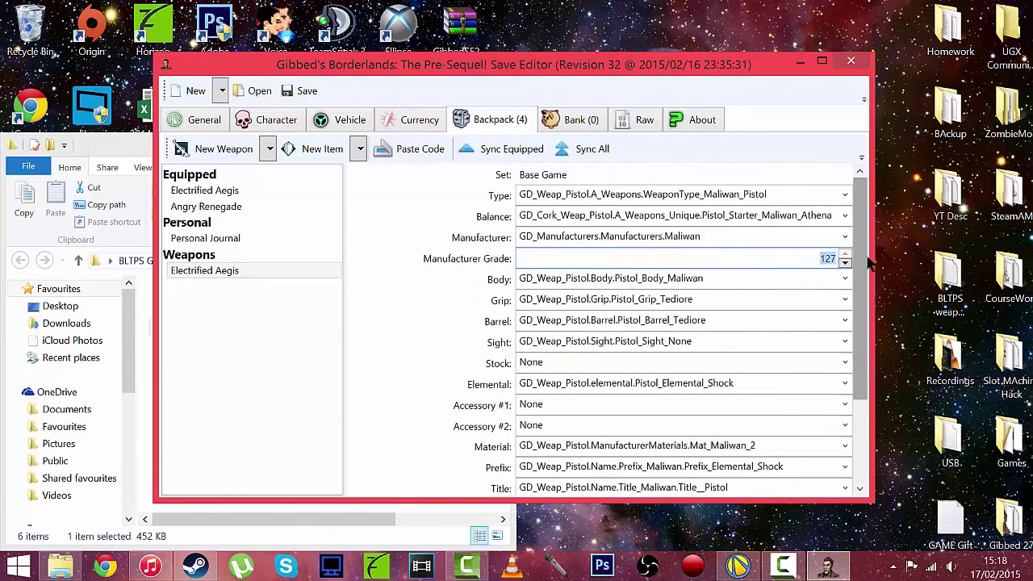
type("50")
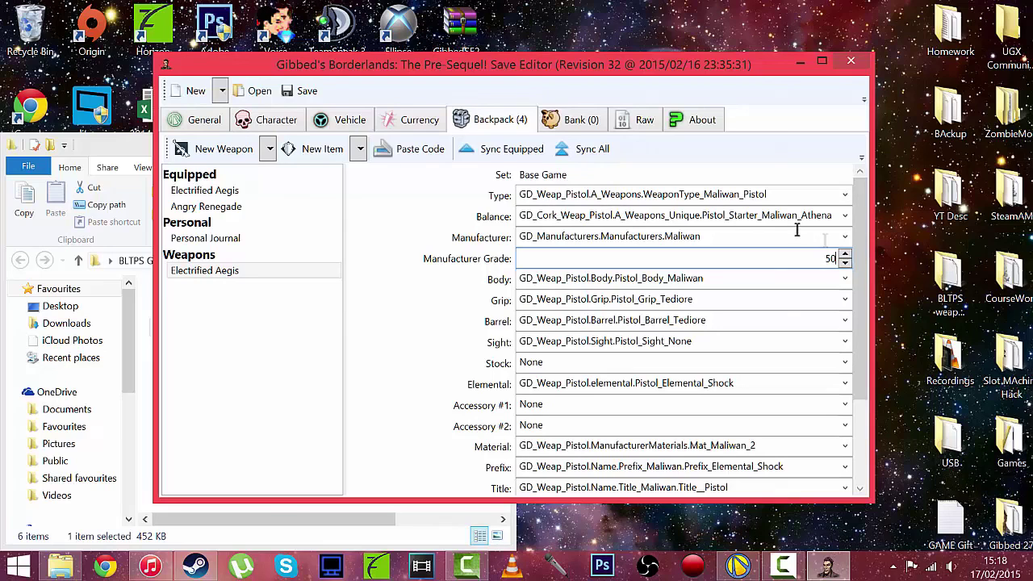
left_click(839, 193)
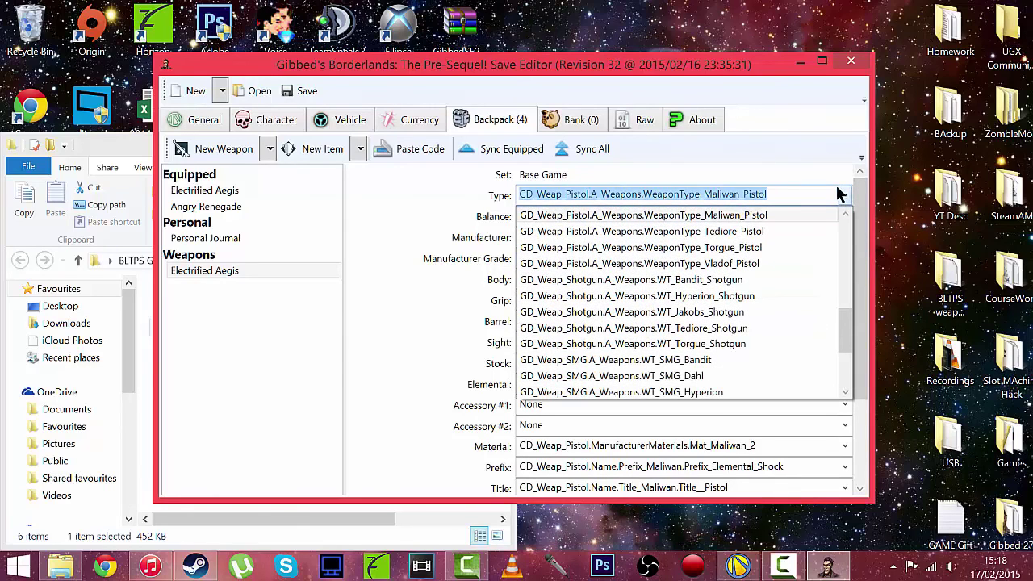
scroll(670, 331, "down", 3)
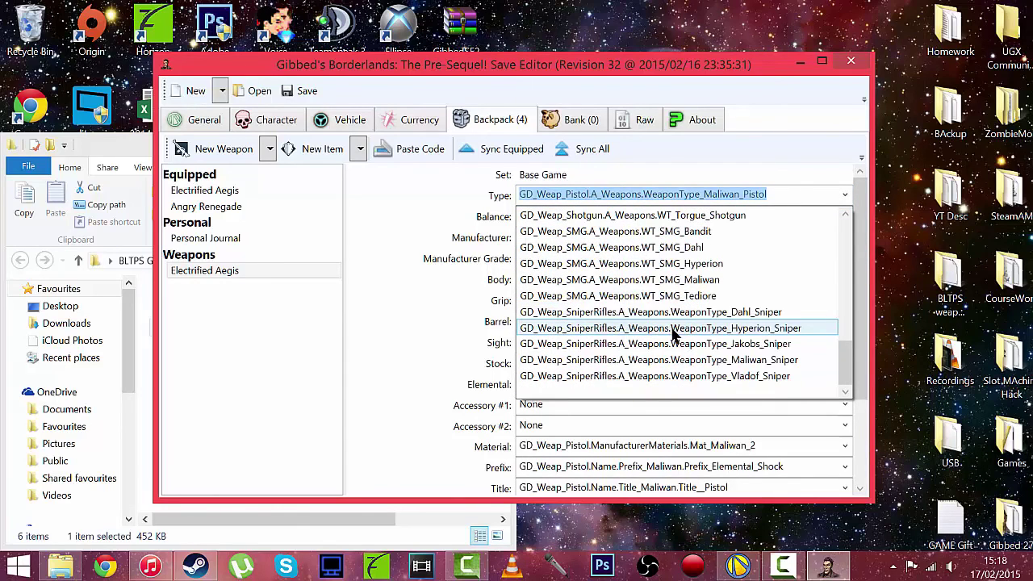
left_click(687, 359)
left_click(829, 216)
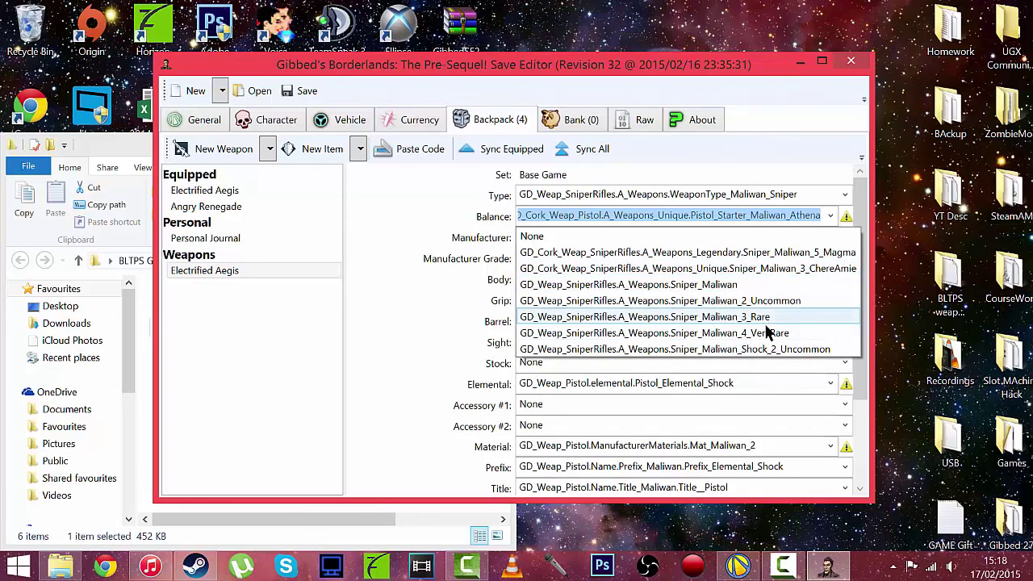
left_click(762, 318)
- Confirm Maliwan as the copy's manufacturer
left_click(748, 236)
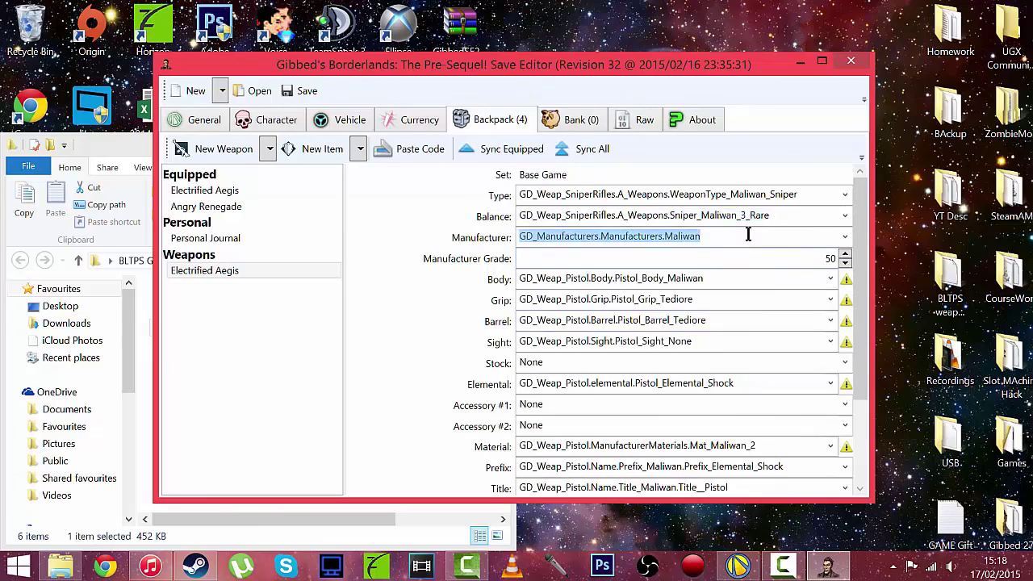
left_click(845, 237)
left_click(845, 237)
left_click(843, 238)
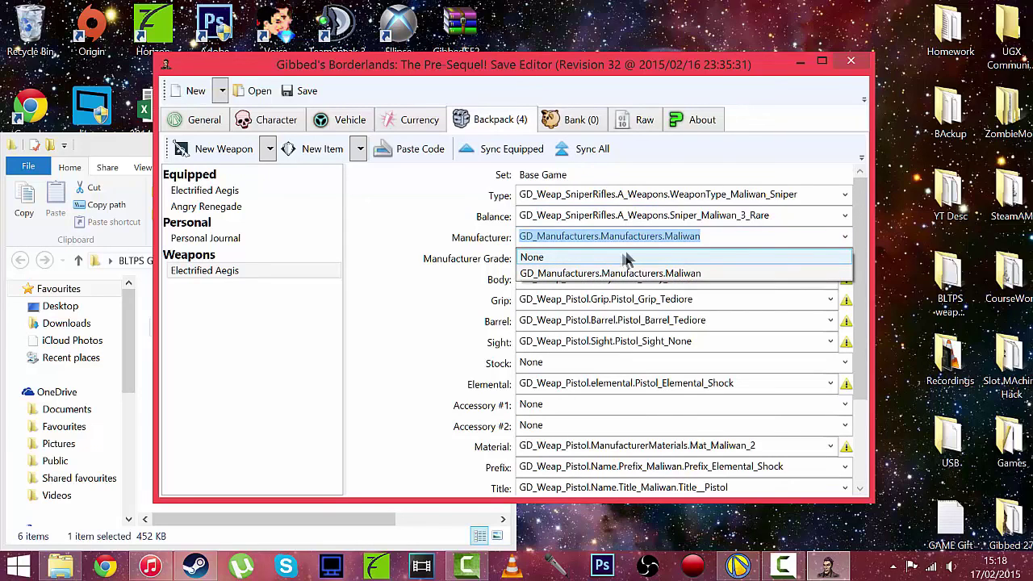
left_click(437, 281)
- Clear the body part to None and fit the Dahl sniper grip and barrel
left_click(830, 279)
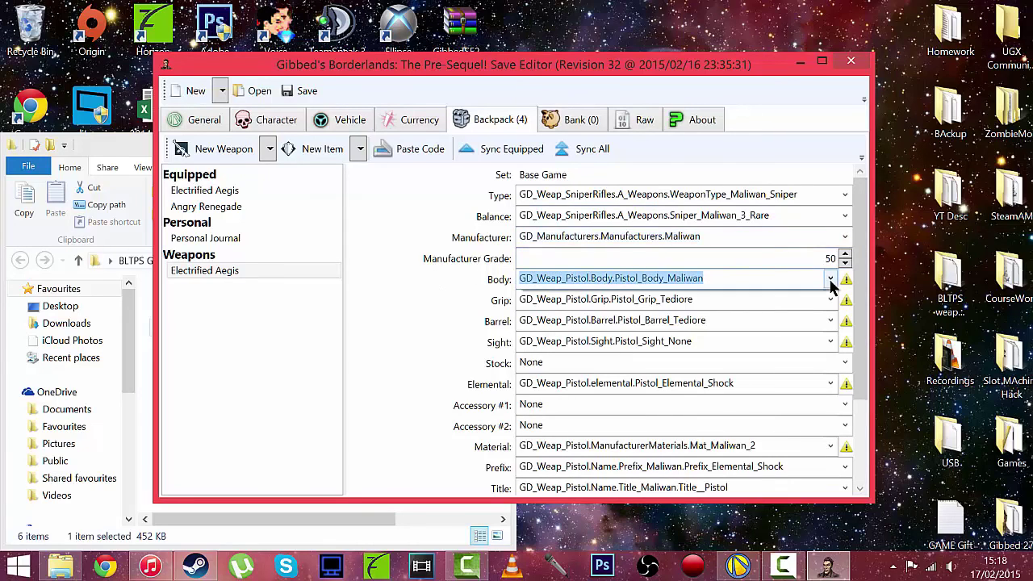
left_click(830, 278)
left_click(830, 300)
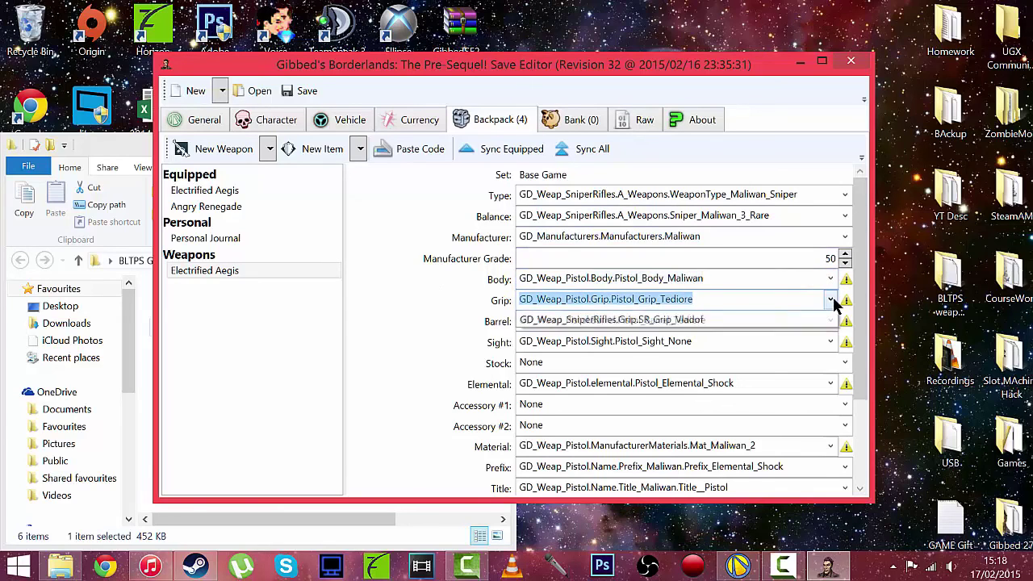
left_click(830, 300)
left_click(831, 279)
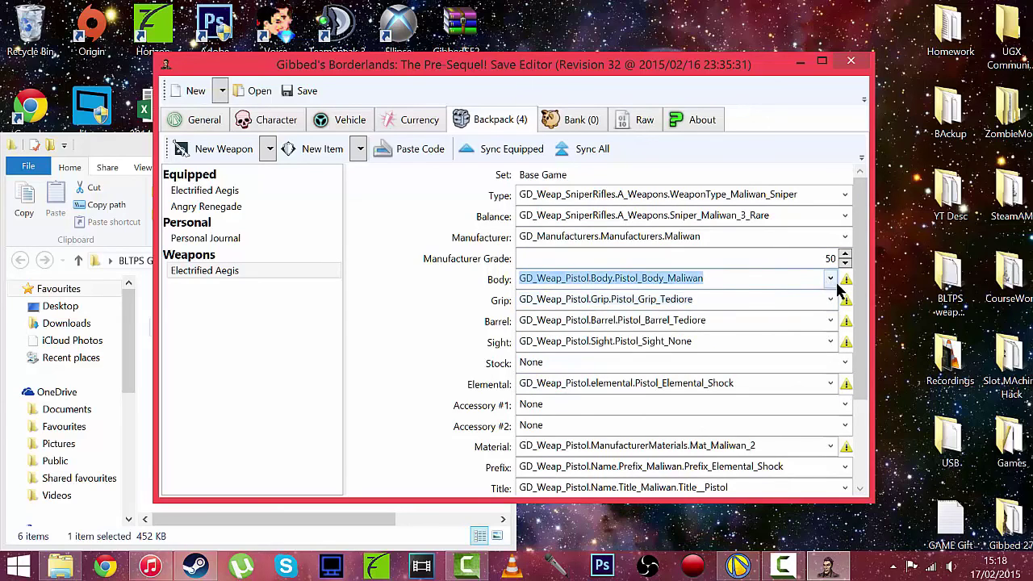
left_click(830, 300)
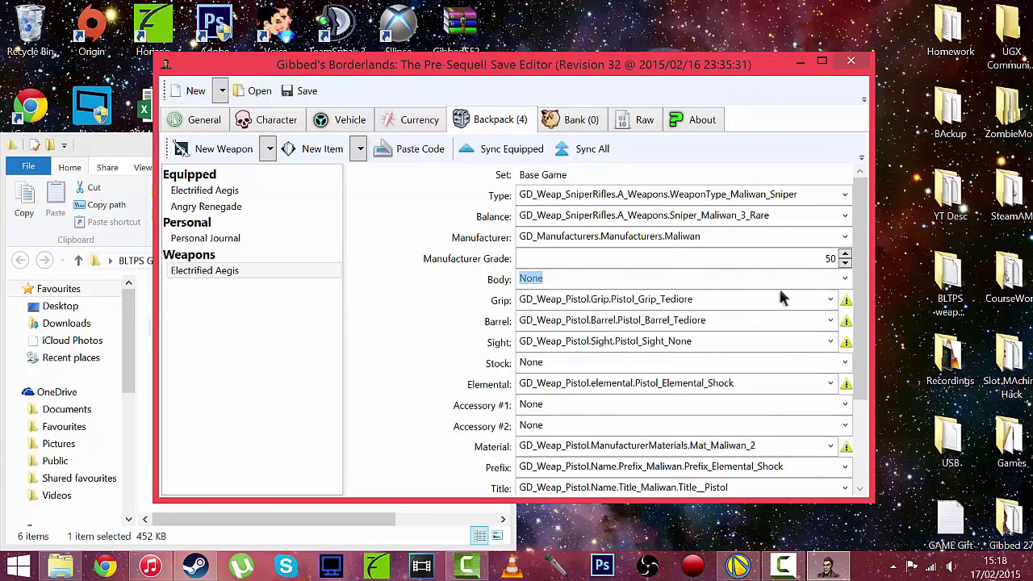
left_click(831, 300)
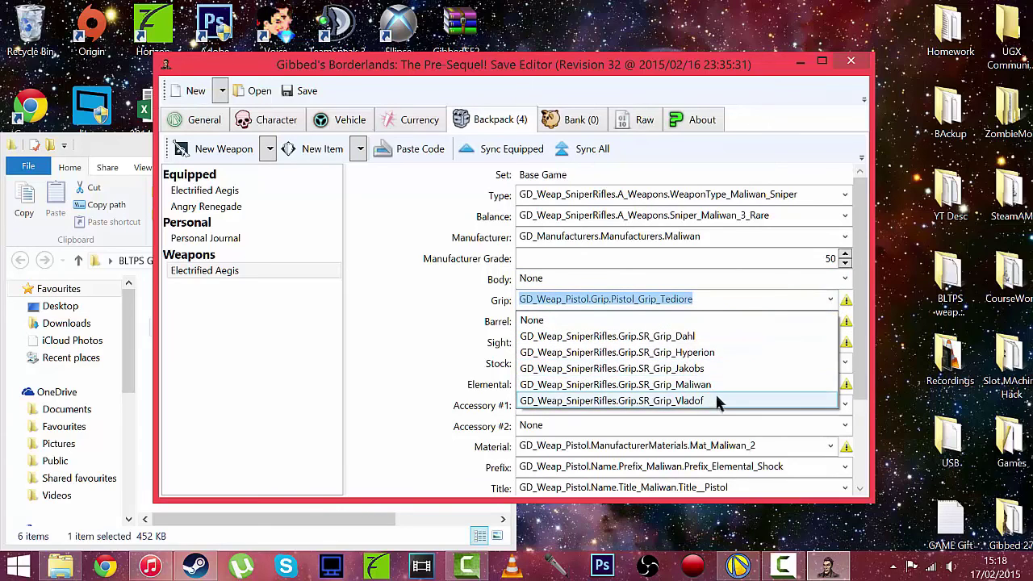
left_click(718, 384)
left_click(839, 300)
left_click(742, 335)
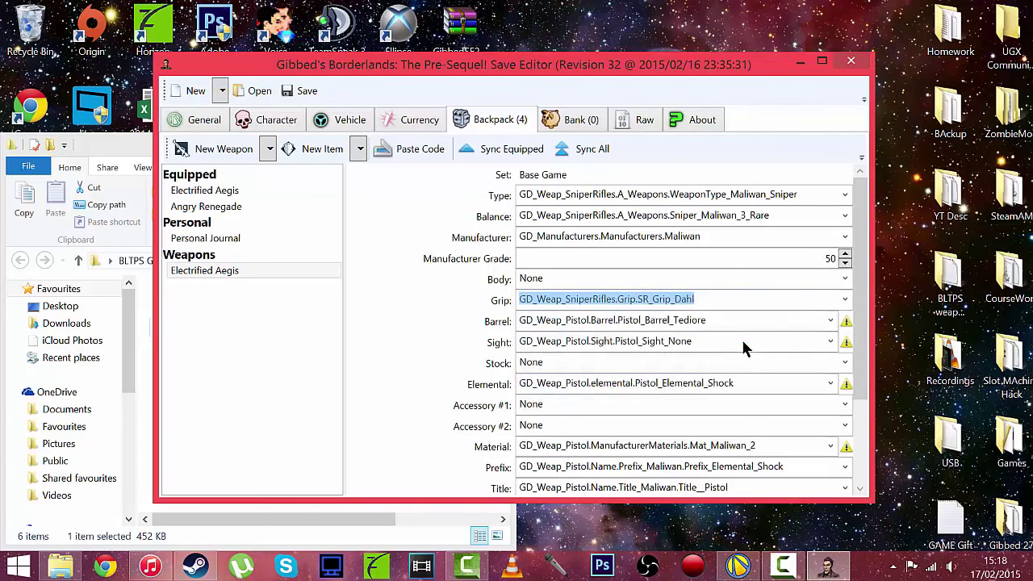
left_click(833, 321)
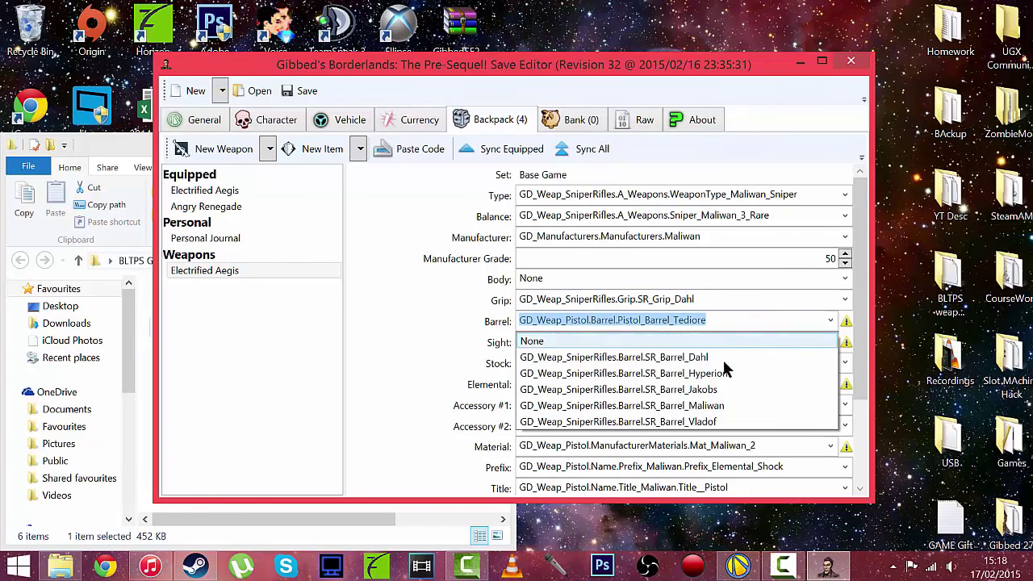
left_click(723, 358)
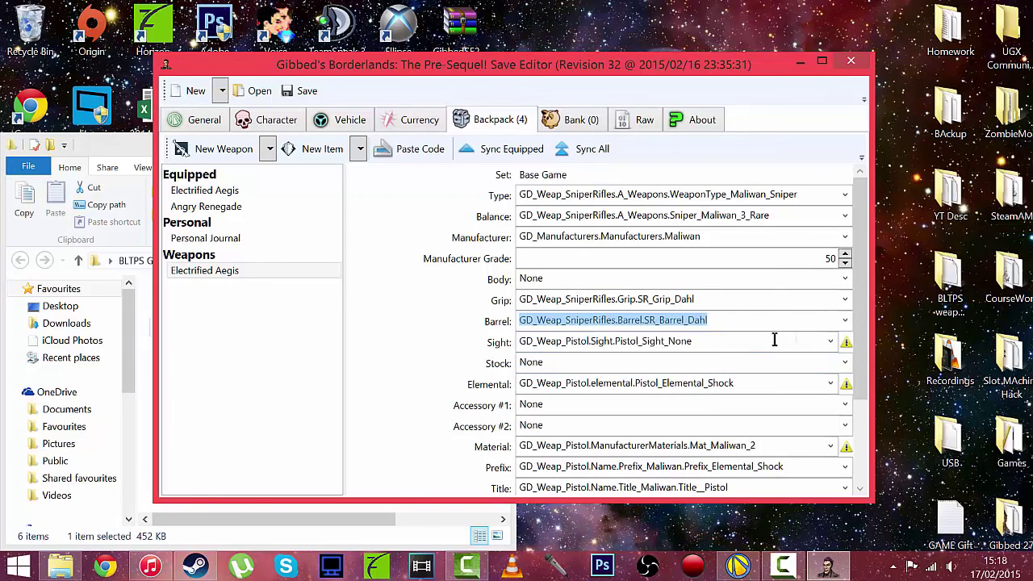
- Clear the sight; fit SR_Stock_Jakobs, SR_Elemental_Ice, Mount3_Damage and PiercingRounds accessories
left_click(825, 341)
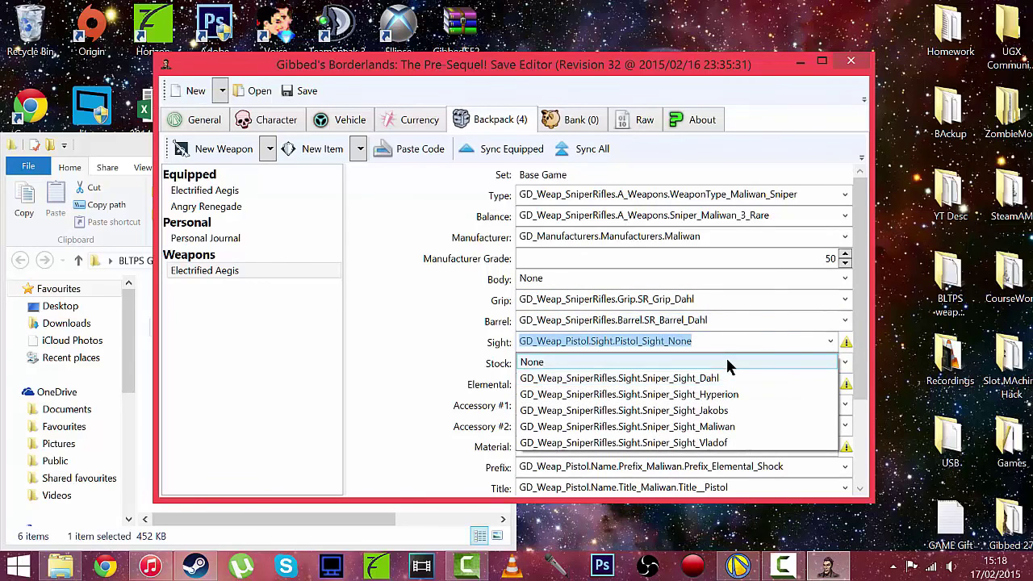
left_click(726, 360)
left_click(831, 363)
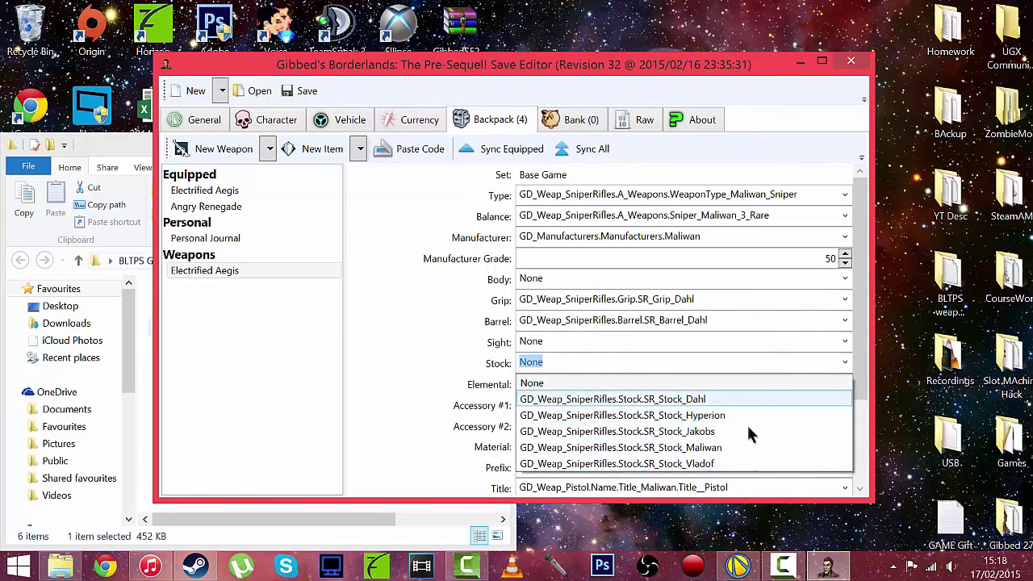
left_click(750, 431)
left_click(831, 384)
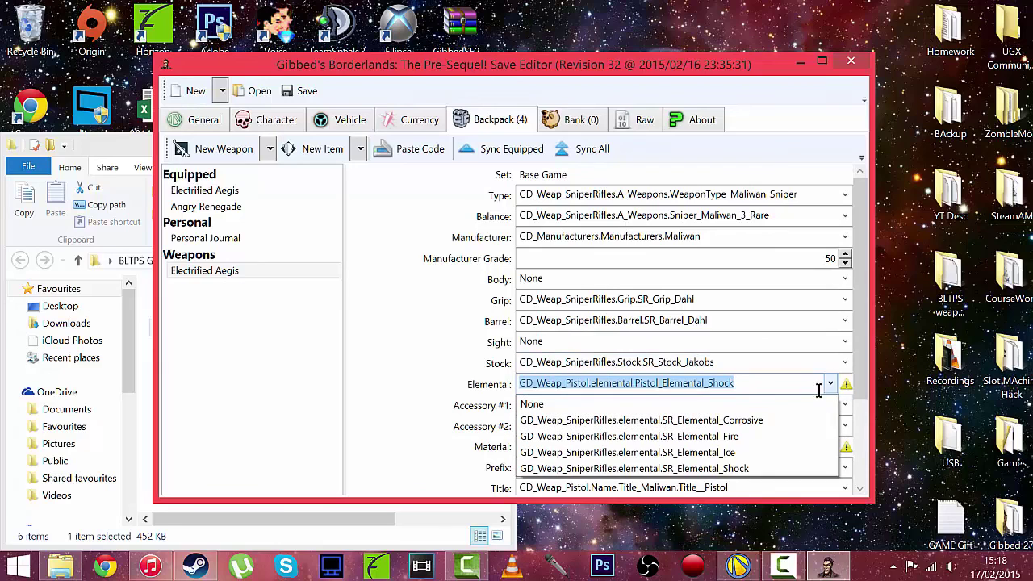
left_click(759, 455)
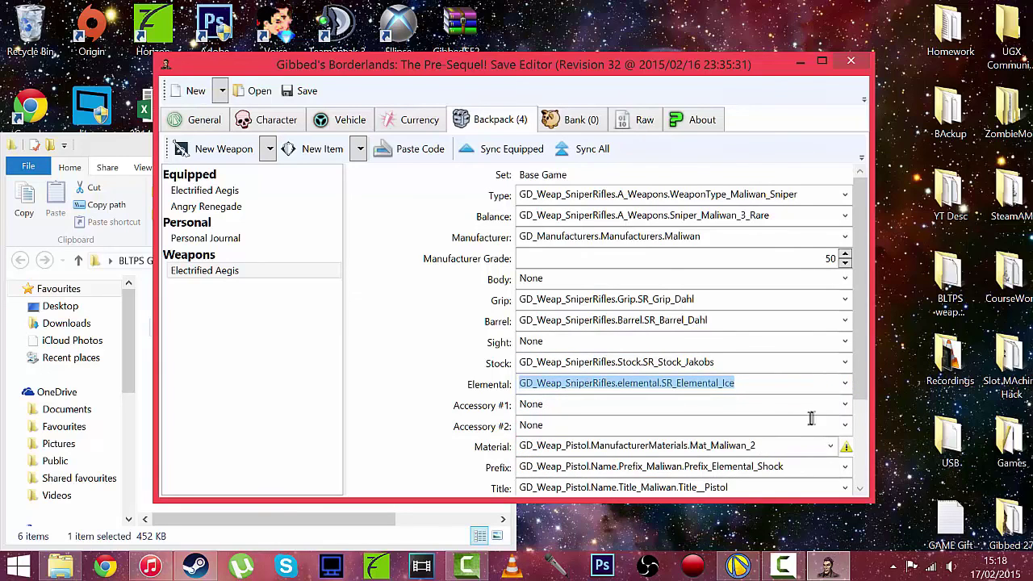
left_click(842, 404)
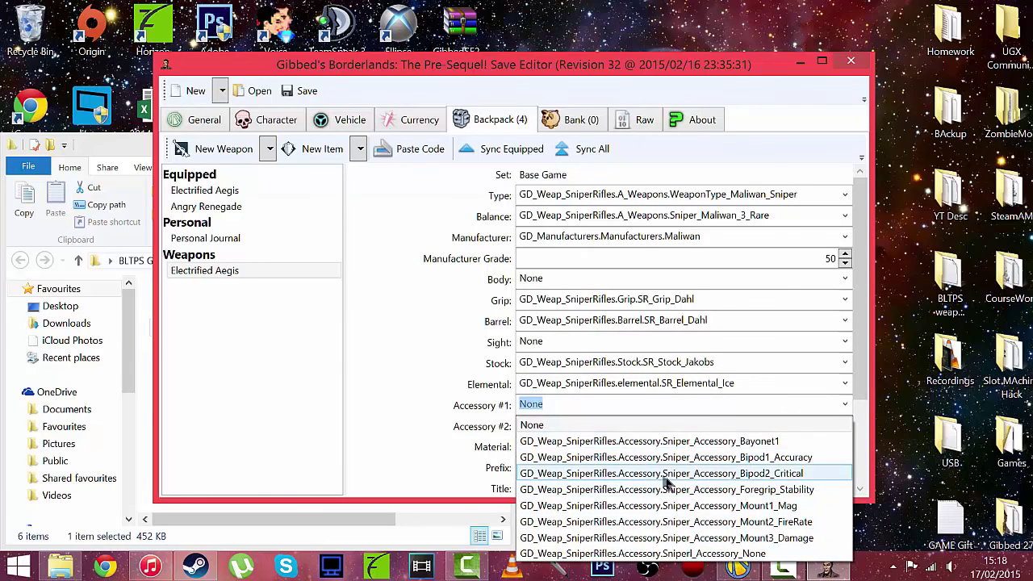
left_click(801, 538)
left_click(839, 427)
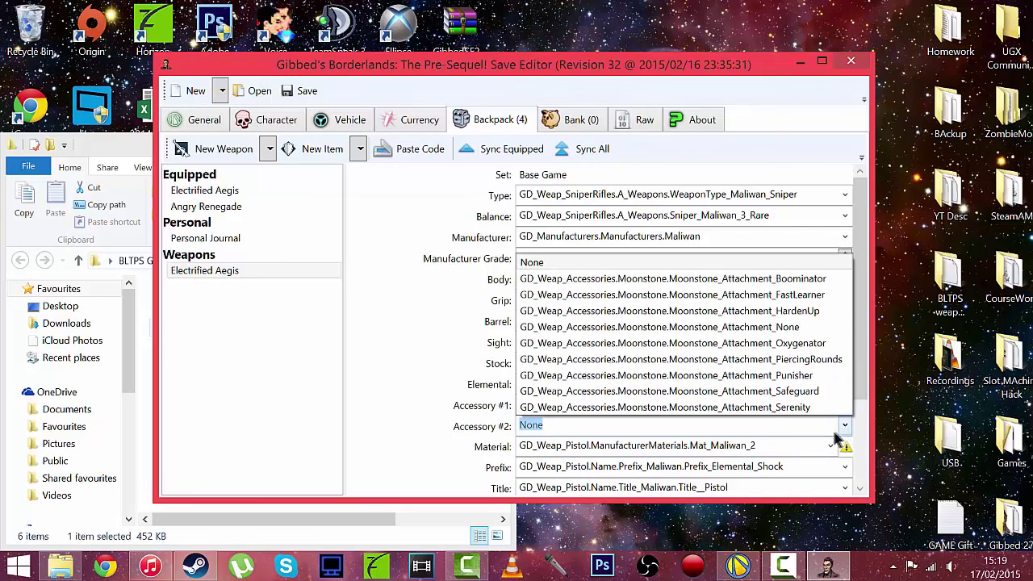
left_click(806, 362)
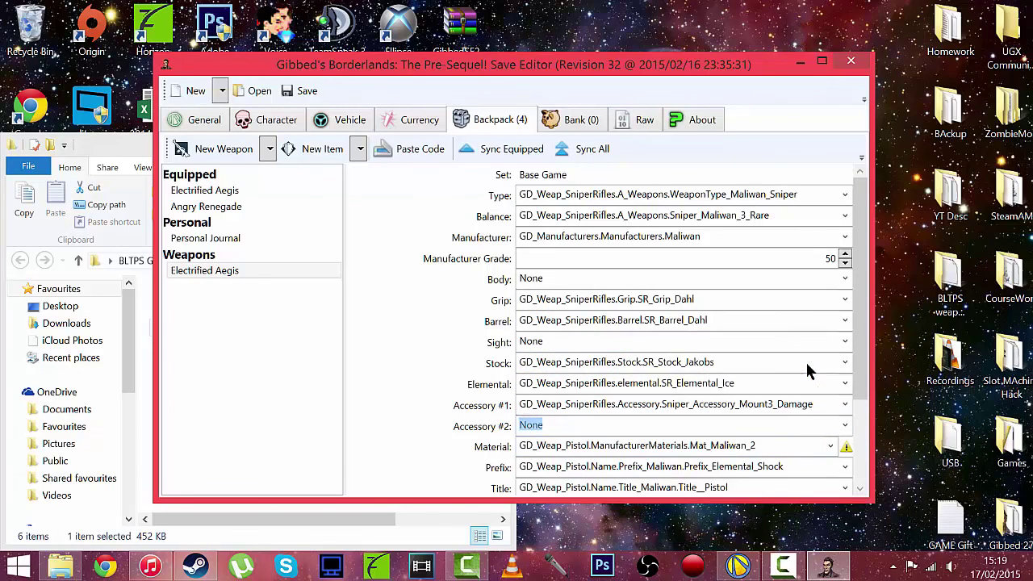
- Set the sniper's material to None, leaving its prefix unchanged
left_click(821, 441)
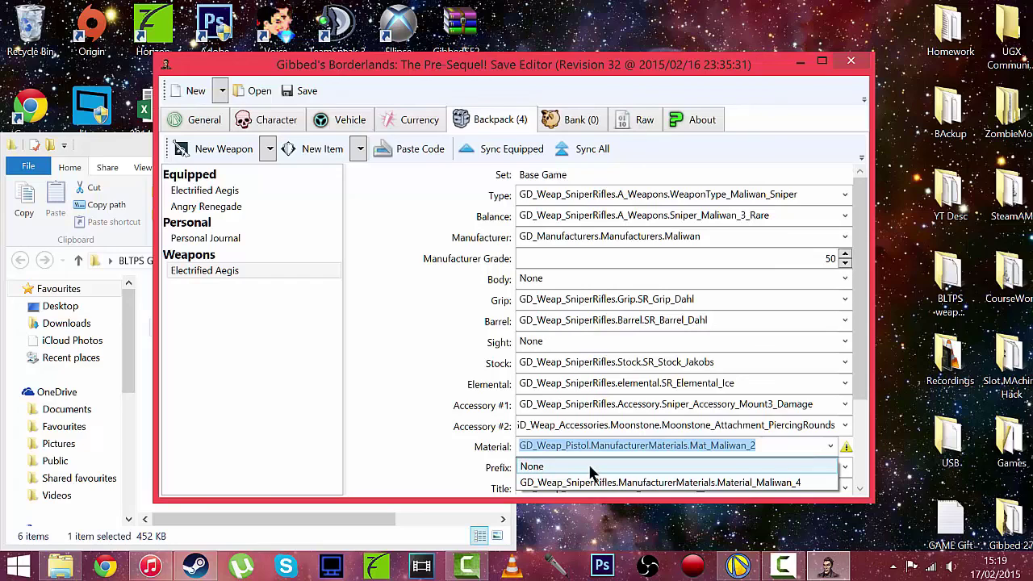
left_click(565, 467)
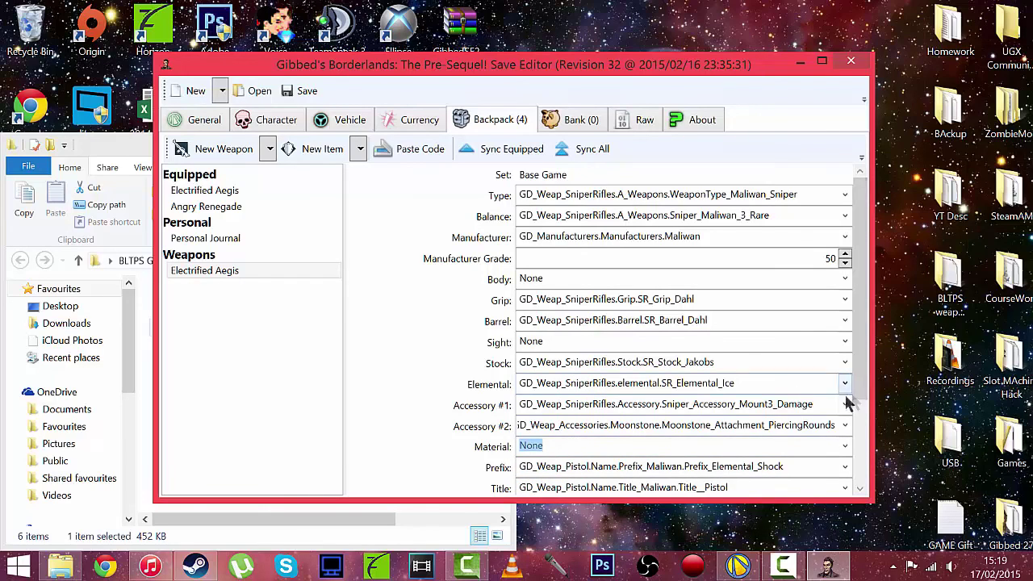
left_click_drag(857, 396, 858, 454)
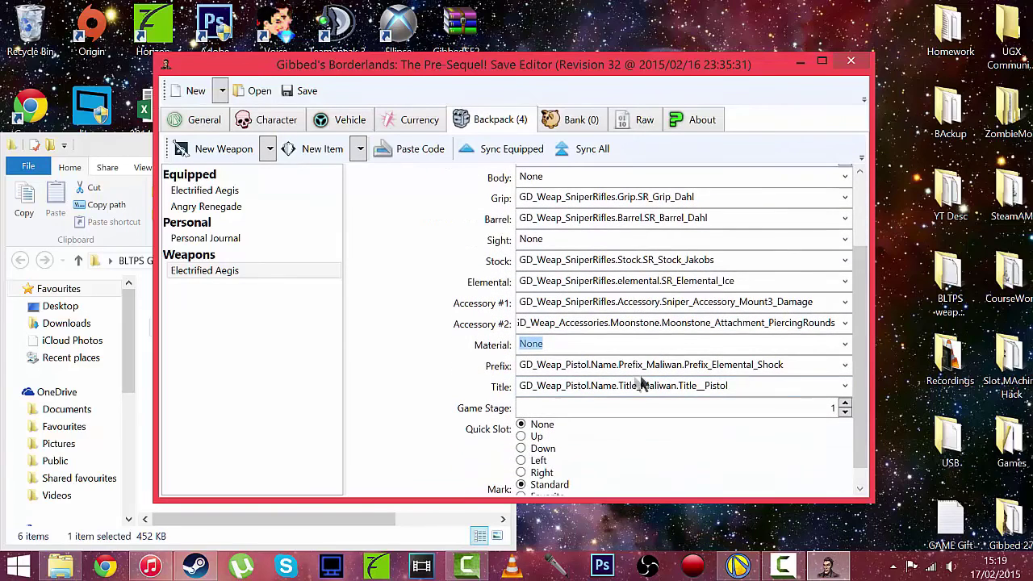
left_click(844, 363)
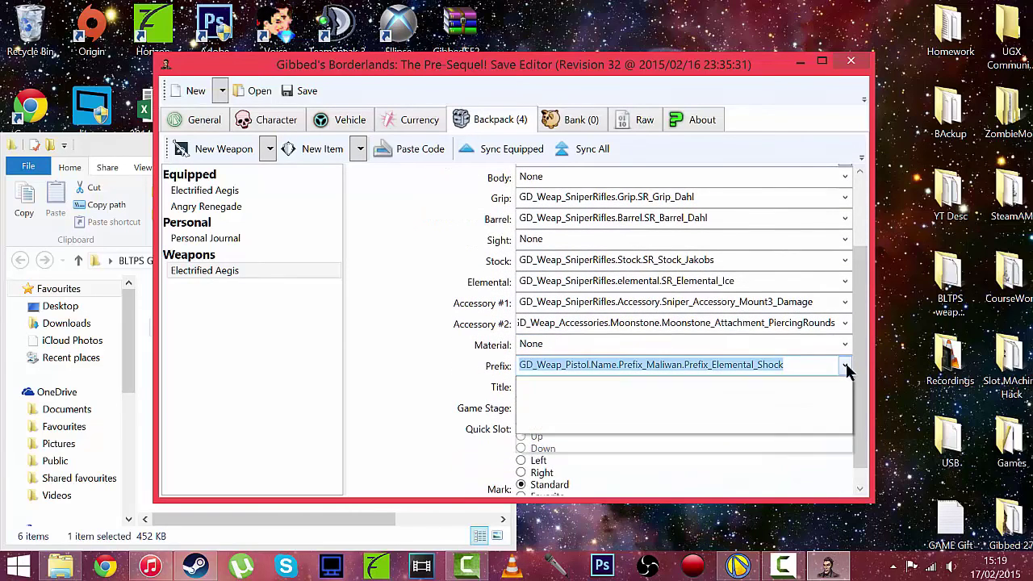
left_click(844, 363)
left_click(670, 364)
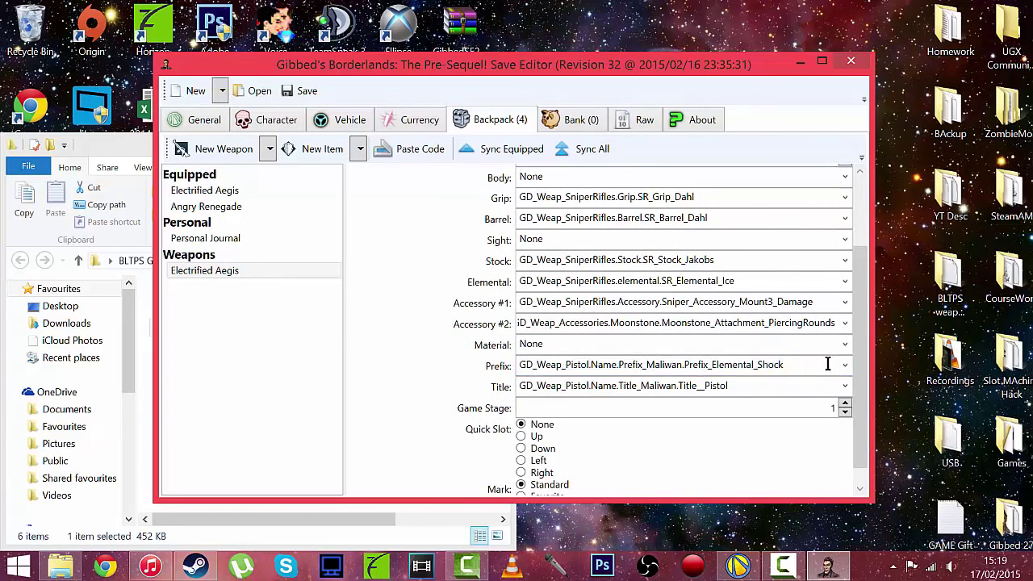
- Keep the sniper's title as is and set its game stage to 50
left_click(845, 385)
left_click(844, 386)
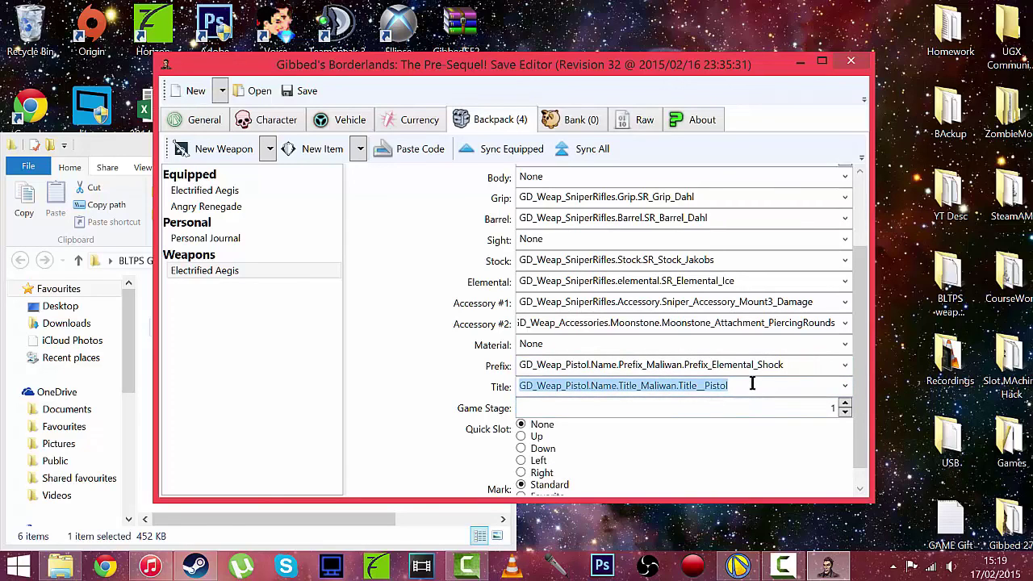
left_click(752, 384)
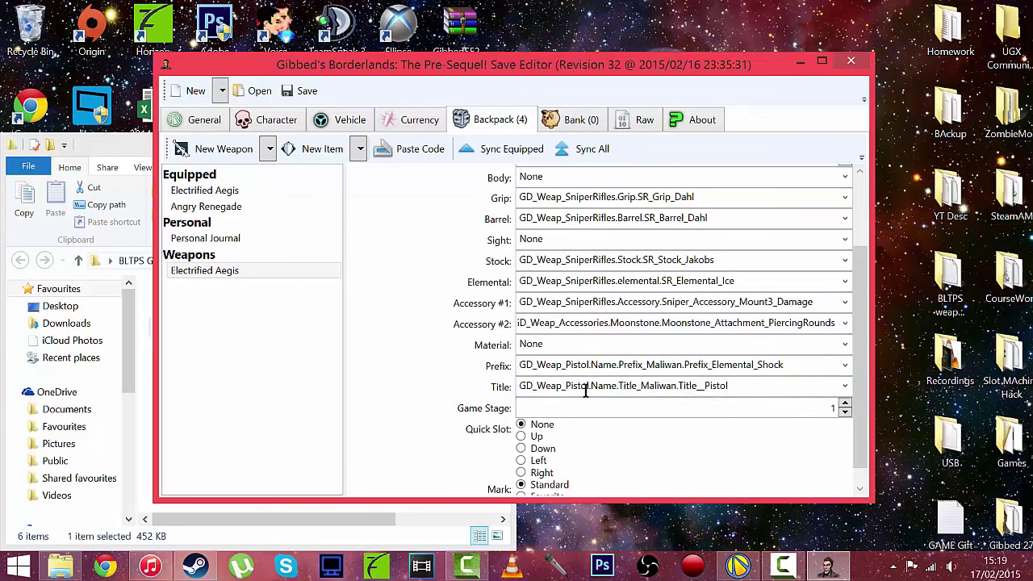
scroll(757, 384, "down", 1)
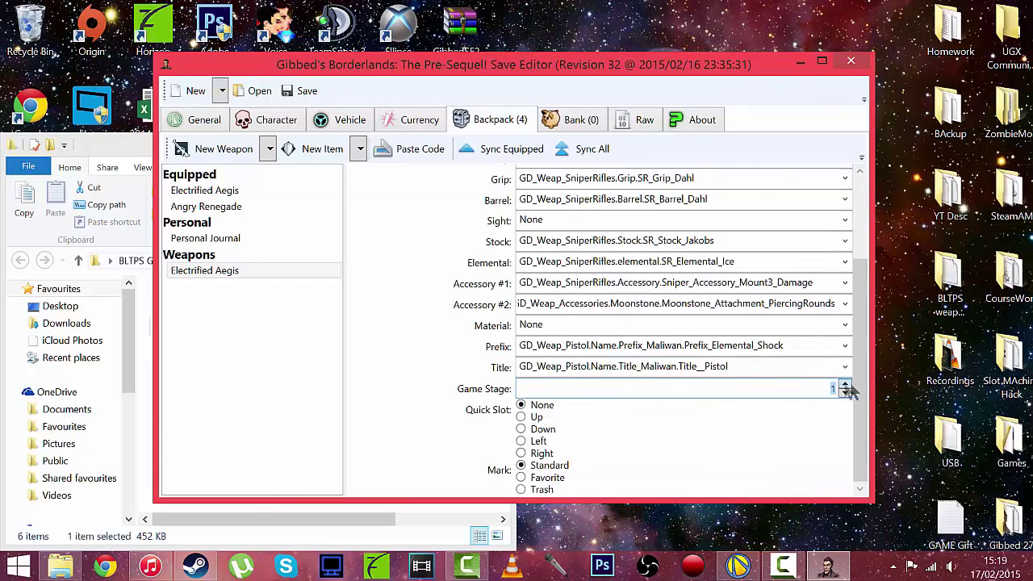
left_click(853, 384)
type("50")
- Mark the sniper as Favorite and view the empty Bank page
left_click(547, 477)
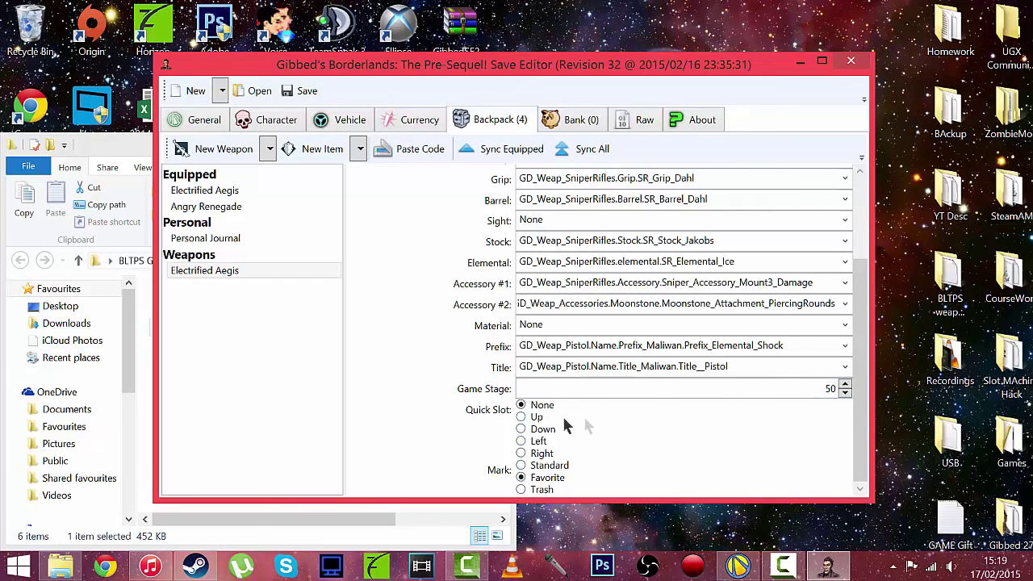
scroll(484, 396, "up", 5)
left_click(569, 118)
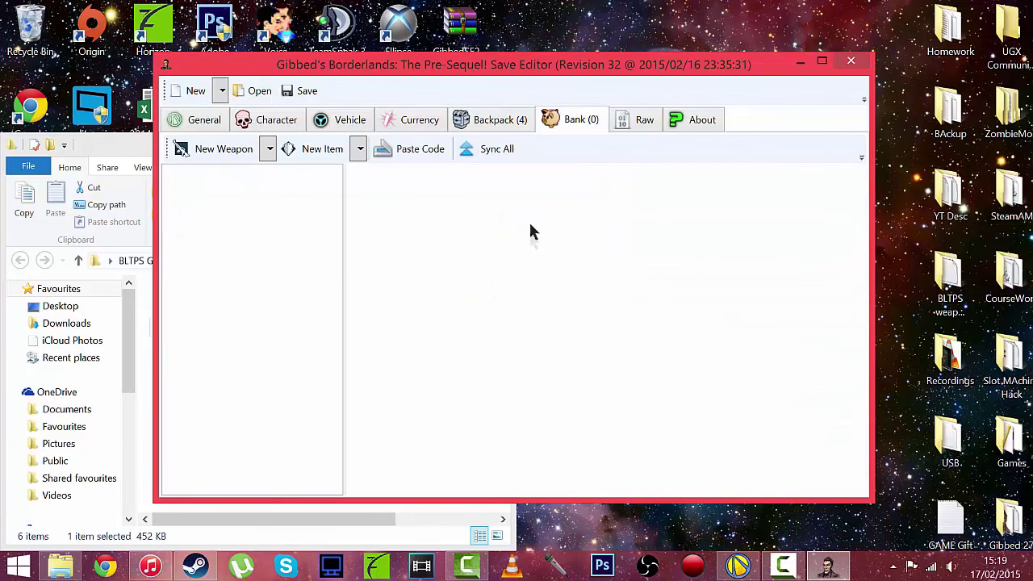
- Review the Backpack, Raw data, About credits and level 127 Claptrap Character pages
left_click(502, 123)
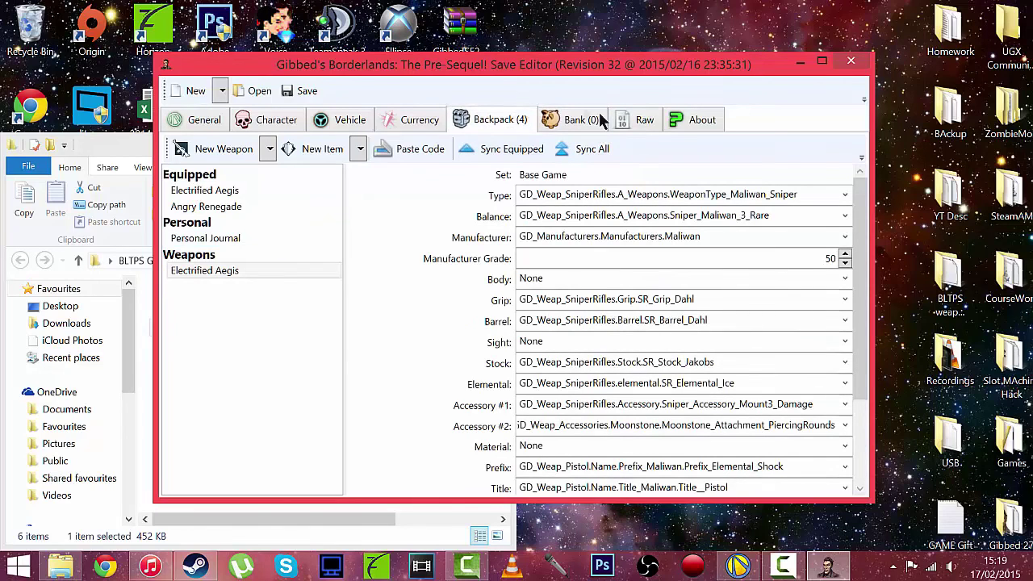
left_click(638, 119)
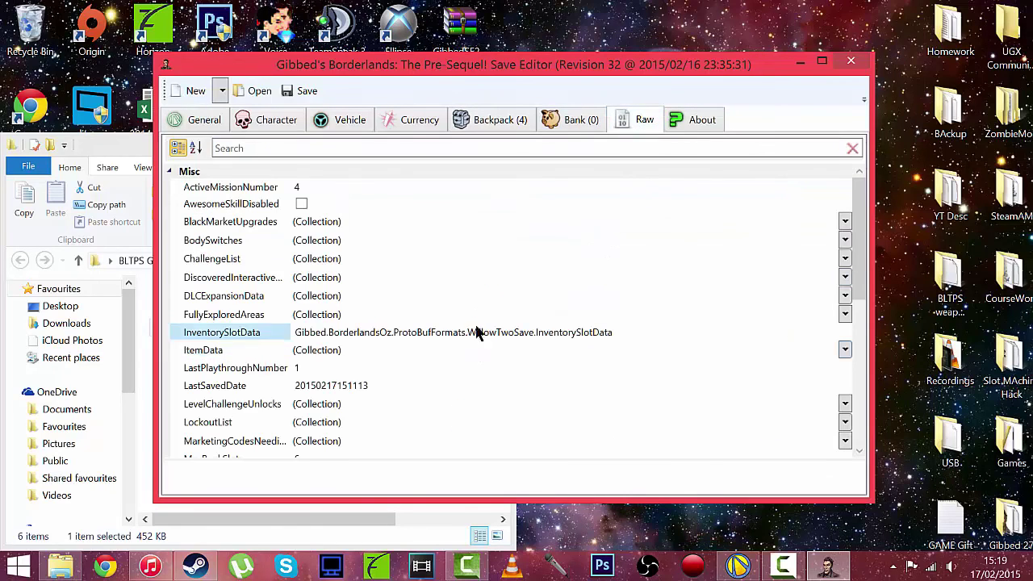
scroll(807, 258, "down", 1)
left_click_drag(857, 236, 853, 183)
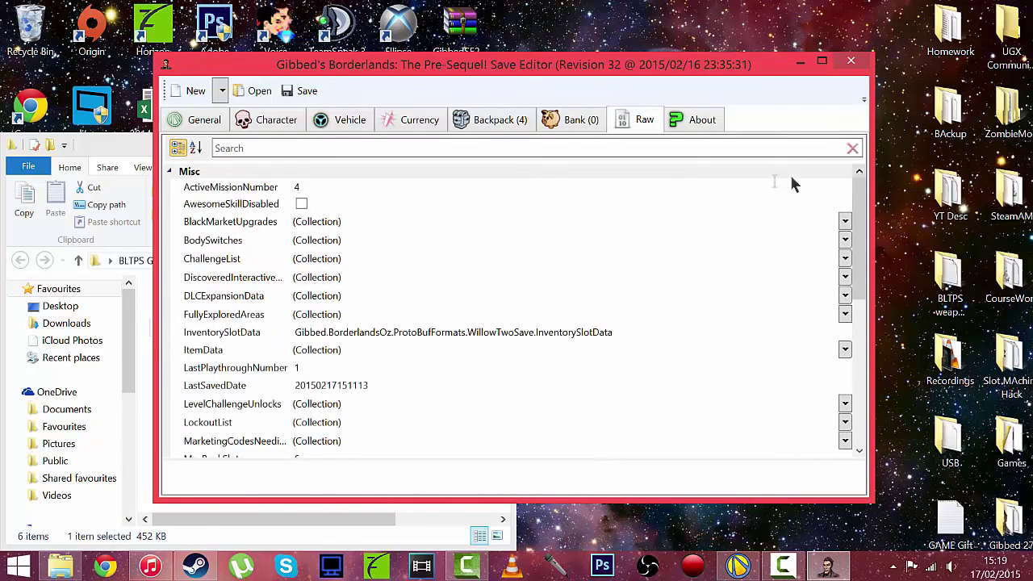
left_click(680, 121)
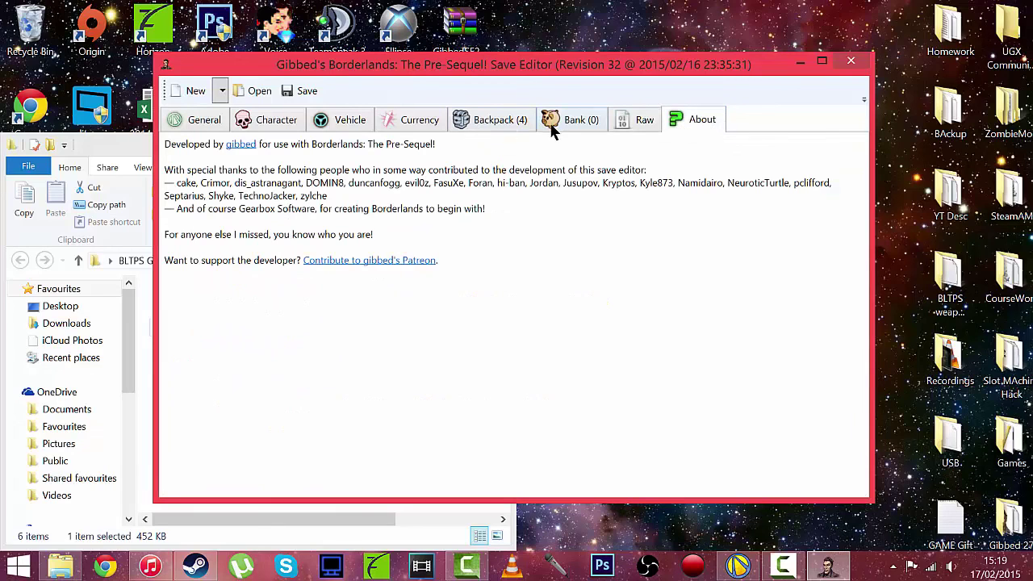
left_click(279, 125)
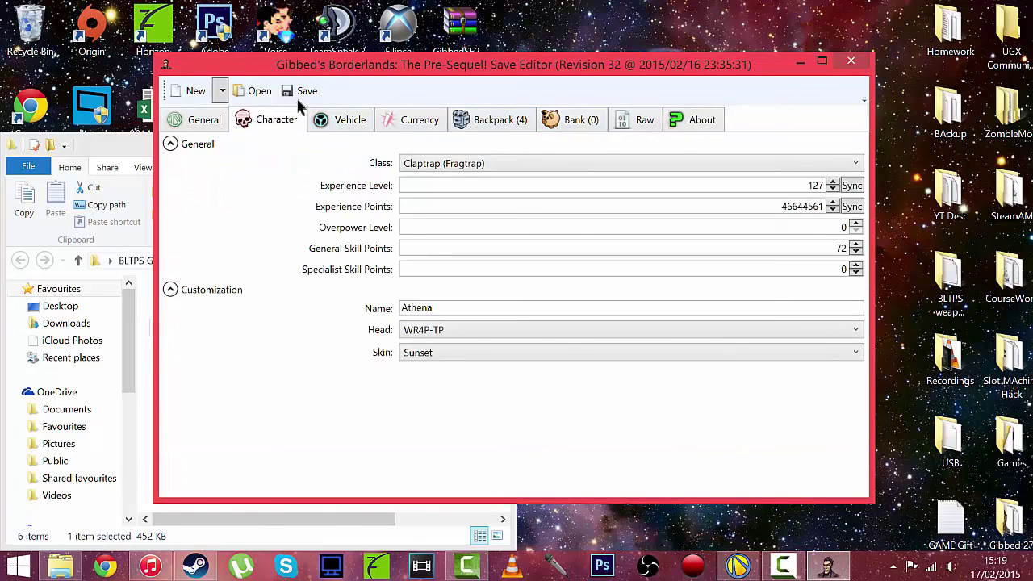
left_click(297, 91)
- Save the edited character as Save0005.sav in the profile's SaveData folder
double_click(437, 190)
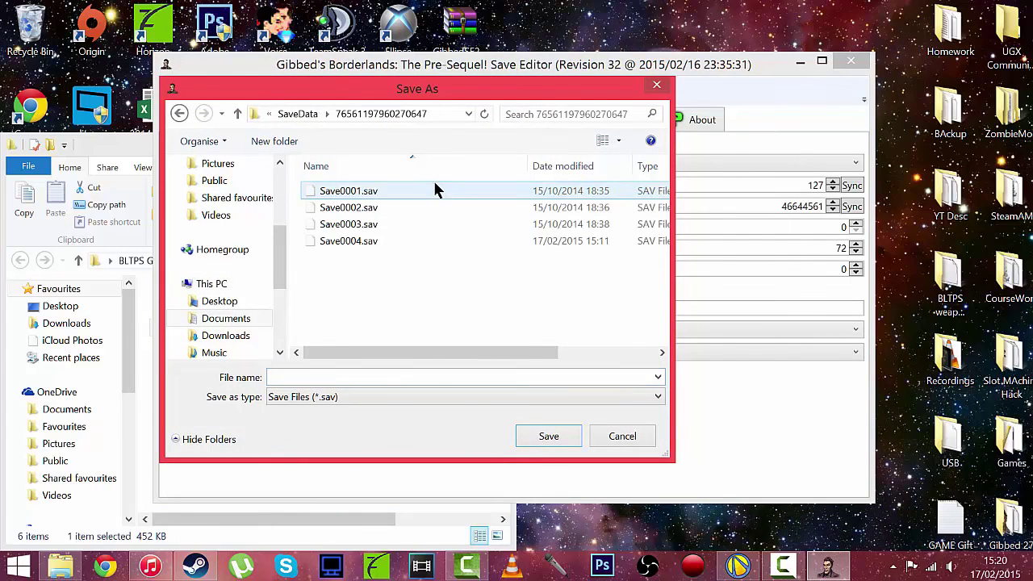
left_click(393, 240)
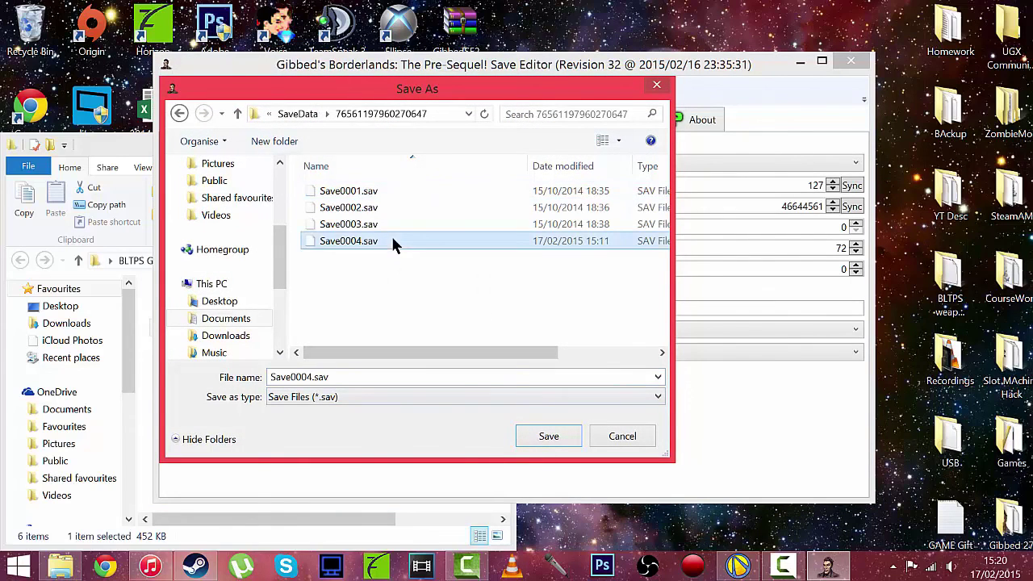
double_click(309, 376)
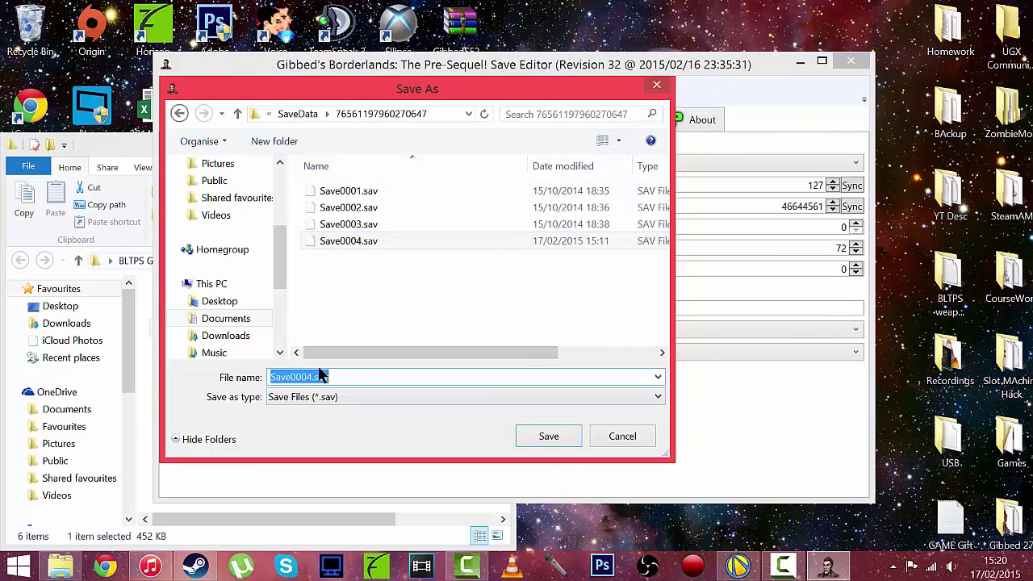
left_click(306, 376)
key("Delete")
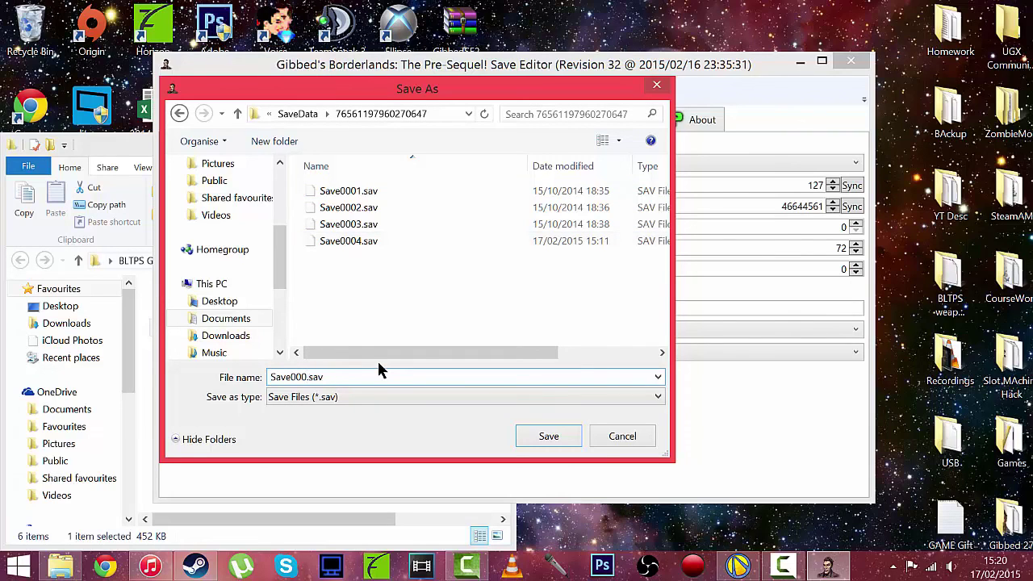
type("5")
left_click(565, 440)
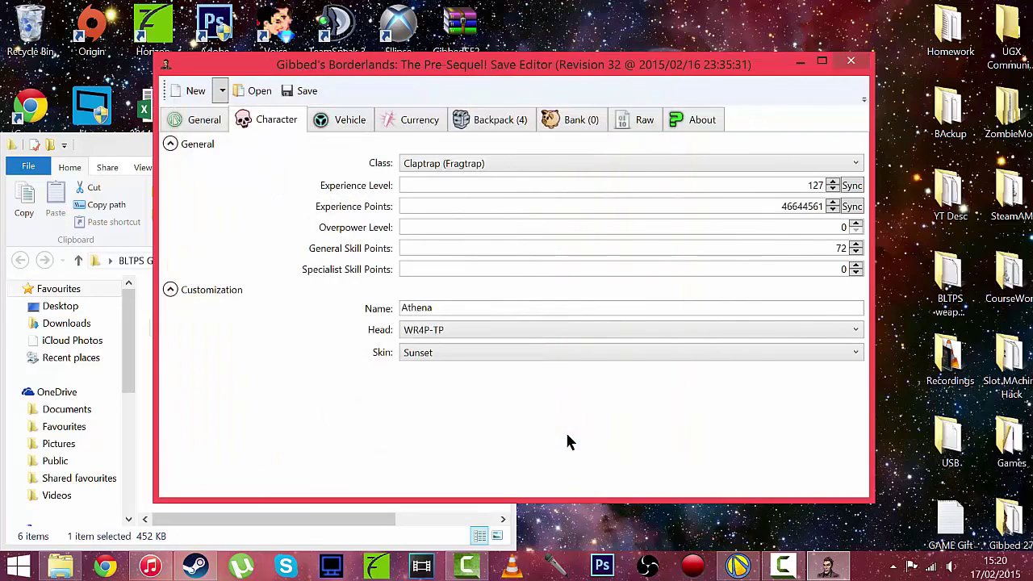
- Close the save editor and the BLTPS Gibbed folder window, then switch to the game
left_click(853, 60)
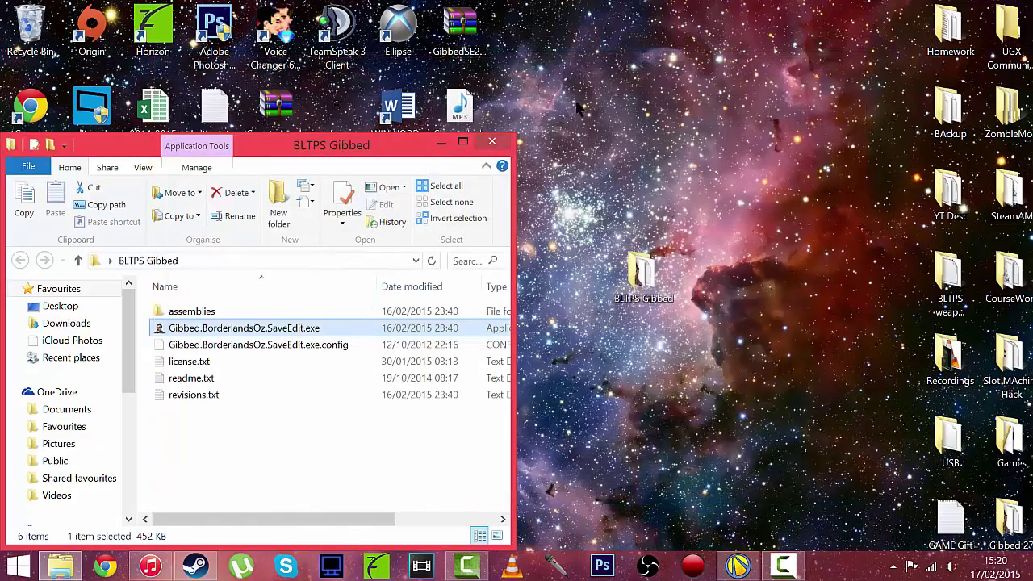
left_click(495, 142)
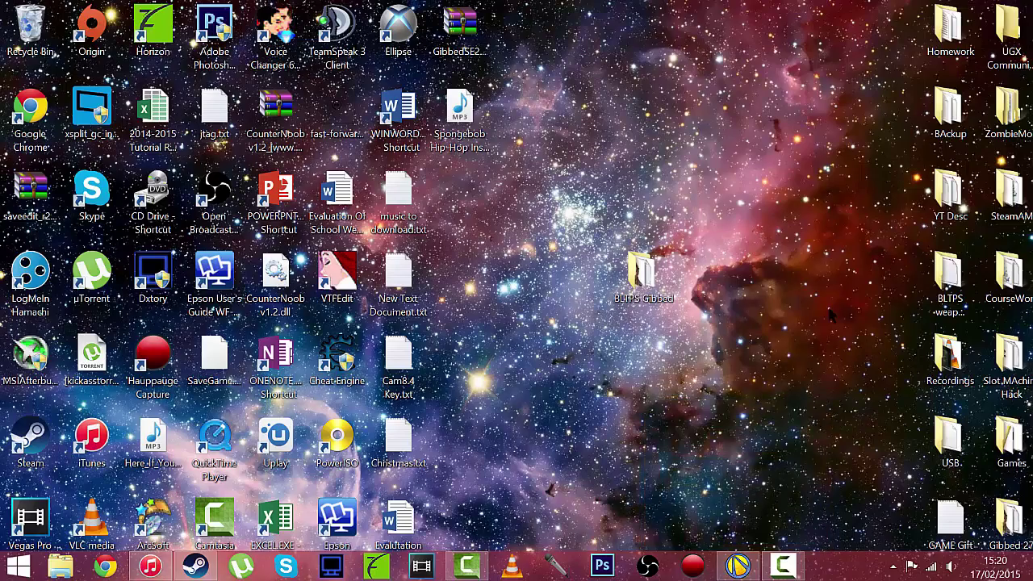
key("alt+Tab")
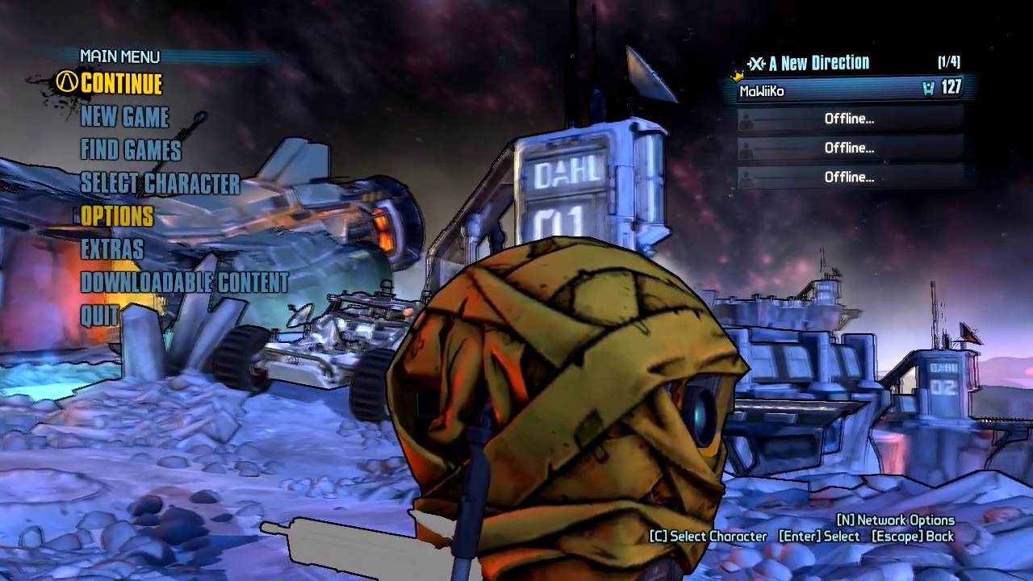
- Go to Select Character from the main menu and load the edited Claptrap save
key("Down")
key("Left")
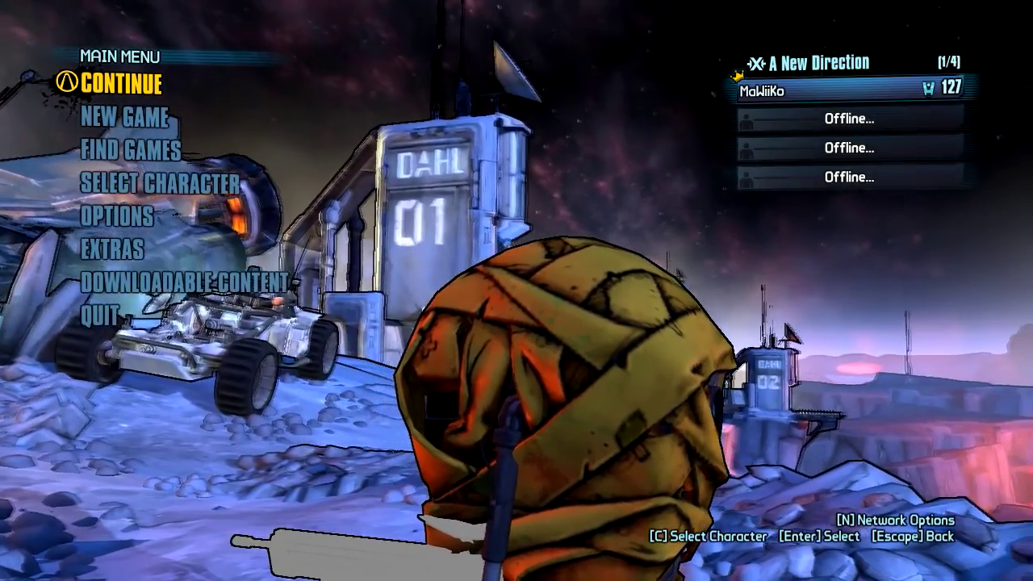
key("Down")
key("Down")
key("Down")
key("Return")
key("Down")
key("Down")
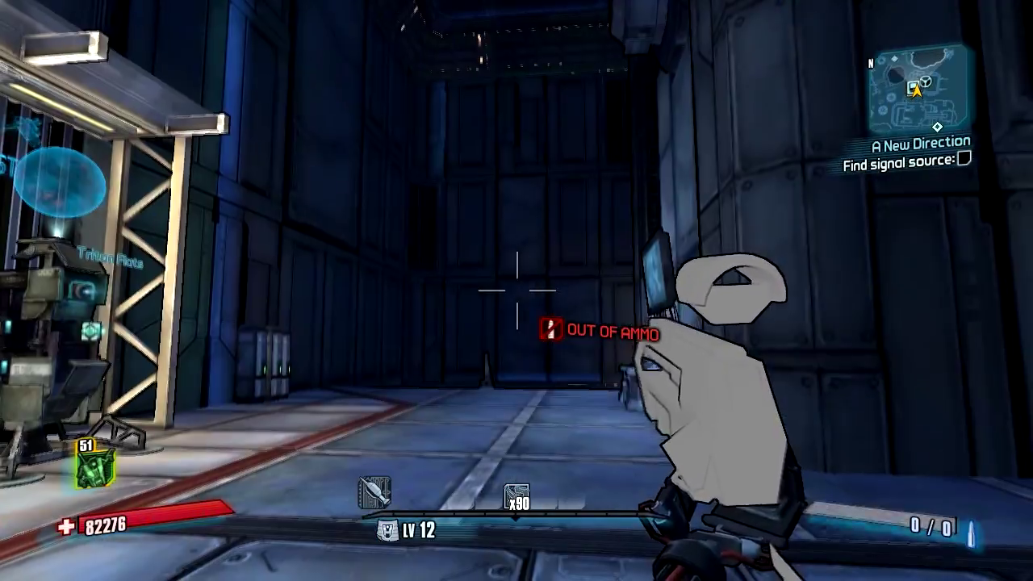
- Compare the slot 1 Maliwan sniper with the backpack Vladof and inspect its 3-D model
key("m")
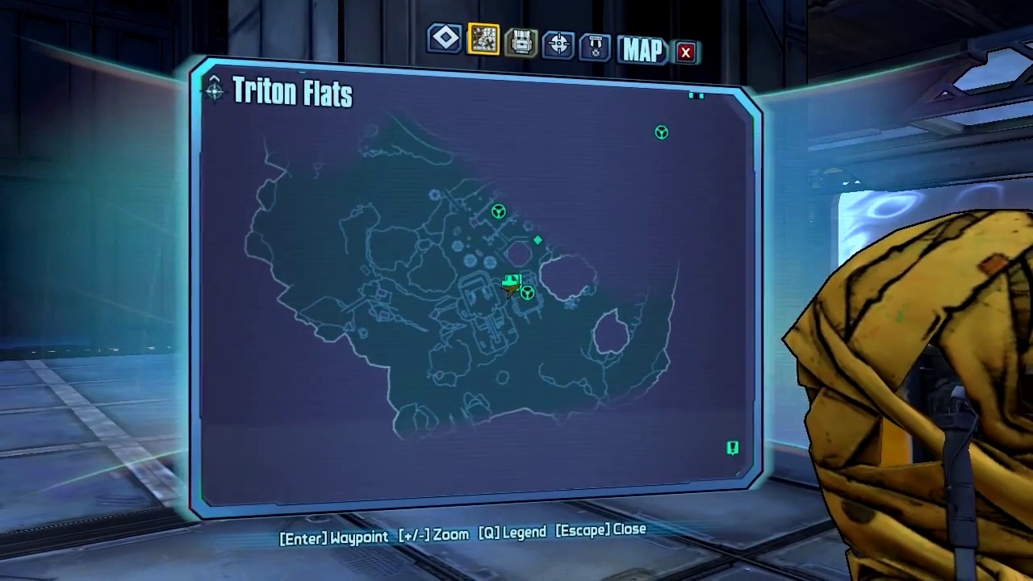
key("i")
left_click(532, 136)
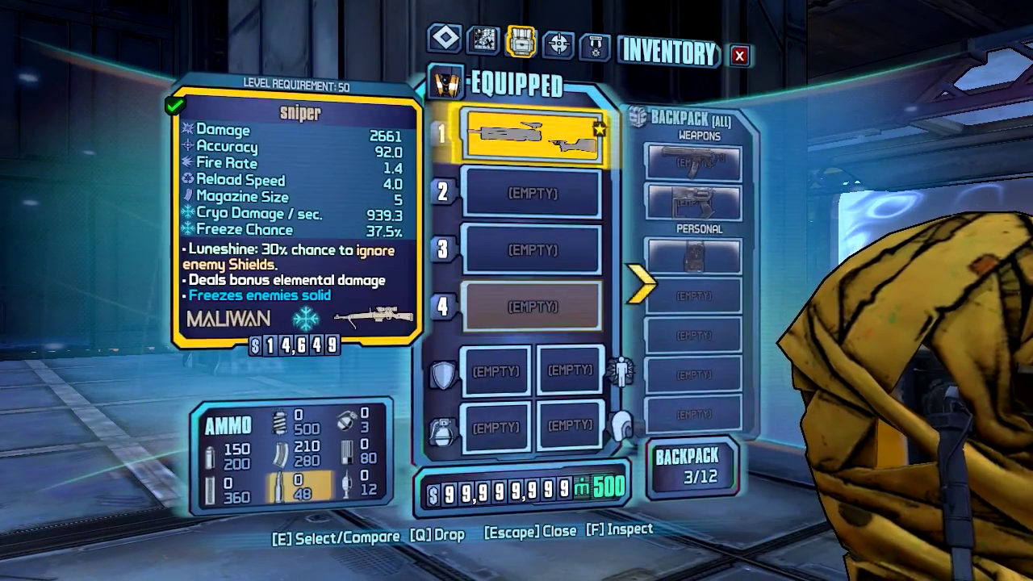
key("e")
key("Escape")
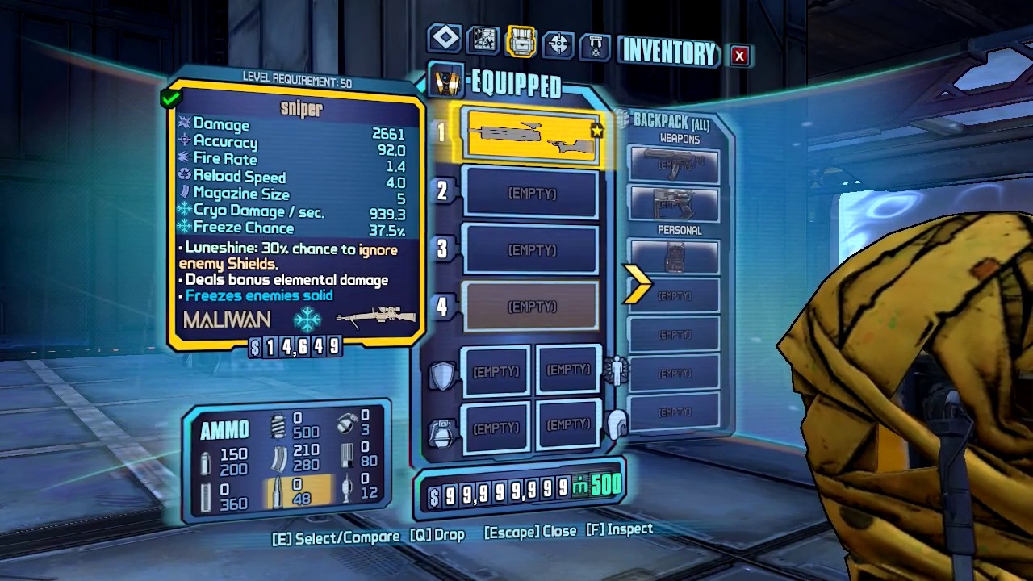
key("f")
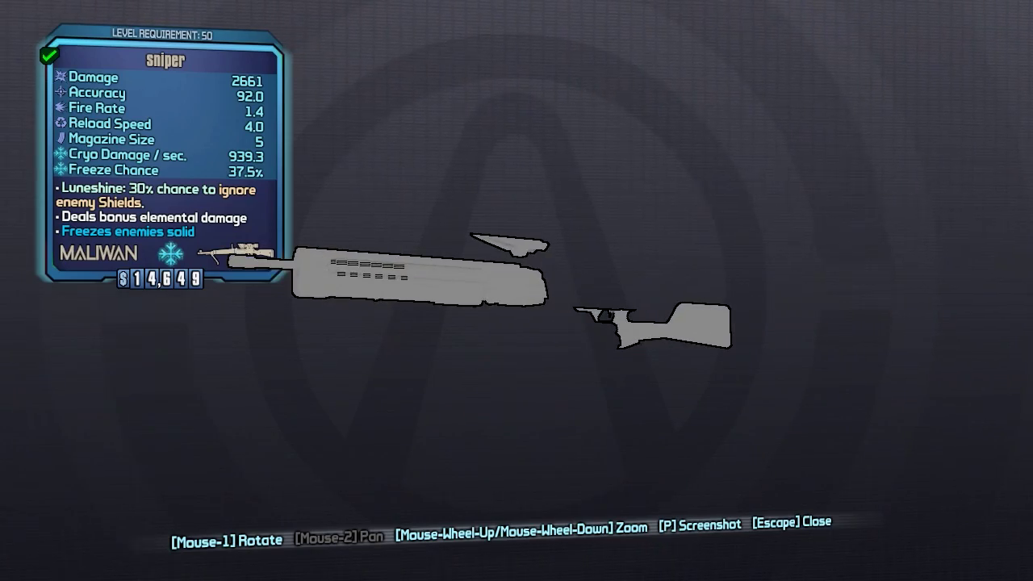
key("Escape")
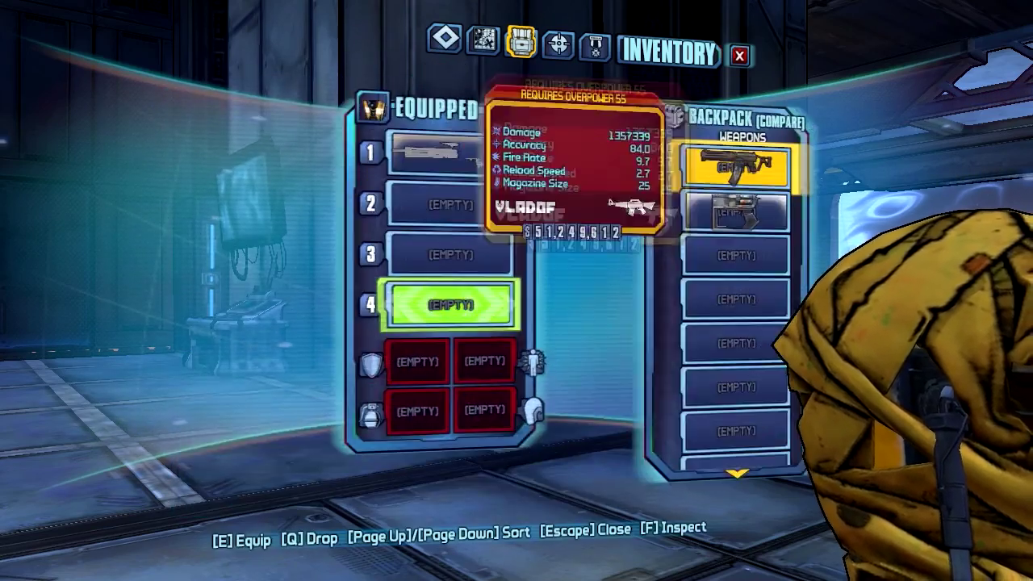
- On the Skills screen, raise All the Things are Awesome! to 5/5
key("k")
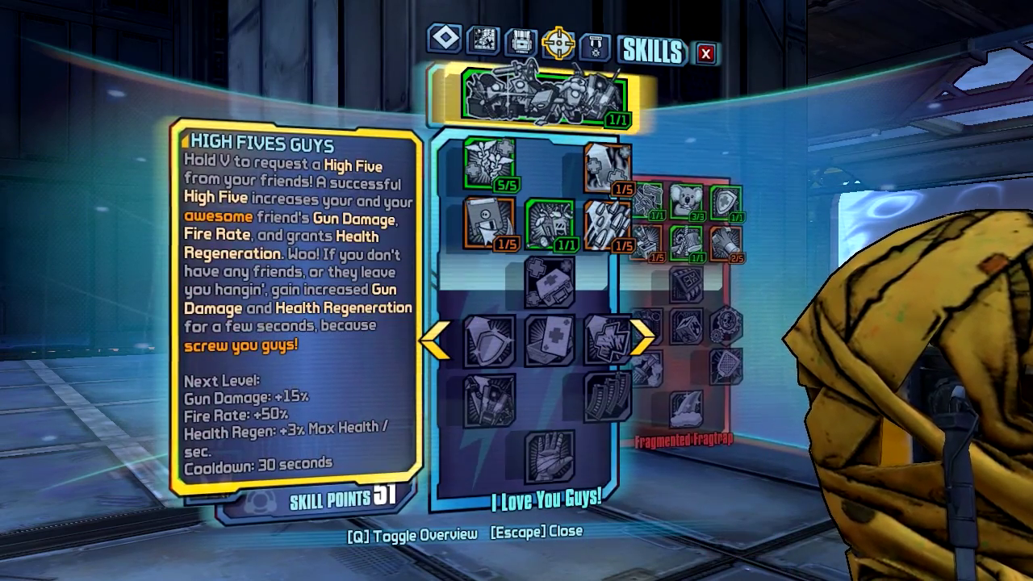
key("Left")
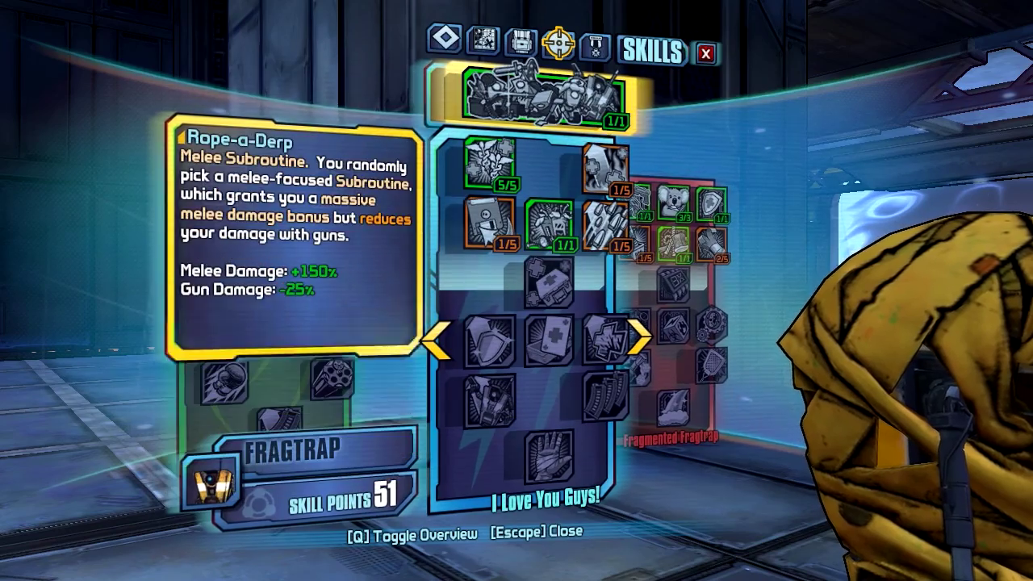
key("Down")
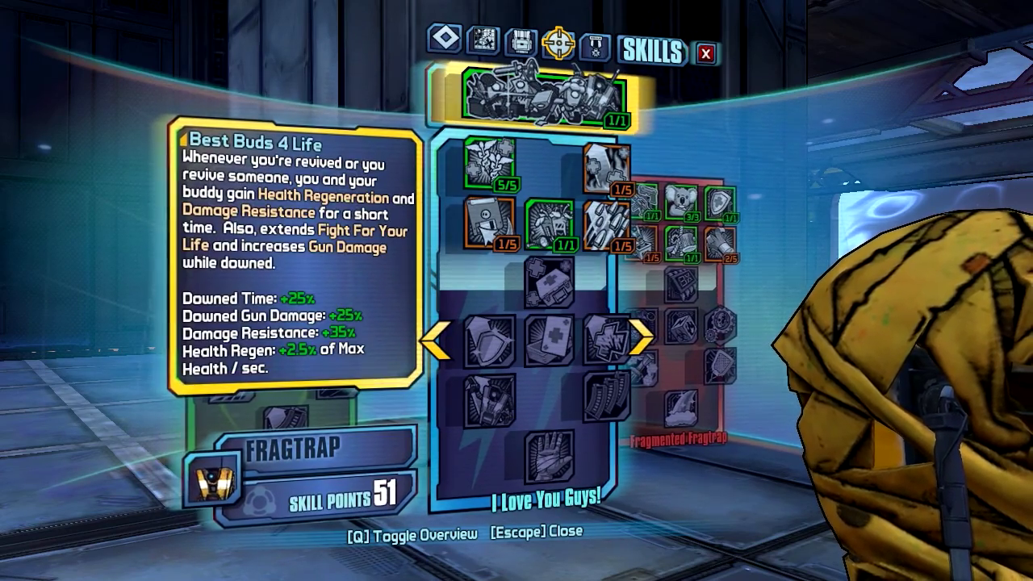
key("Right")
key("Right")
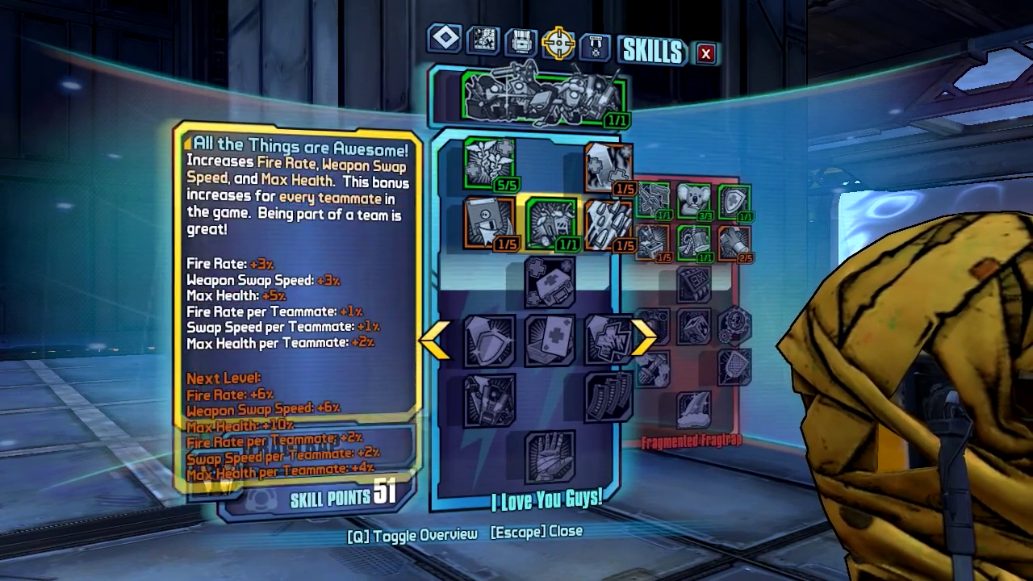
key("Right")
key("Return")
key("Return")
key("Up")
key("Return")
key("Return")
key("Return")
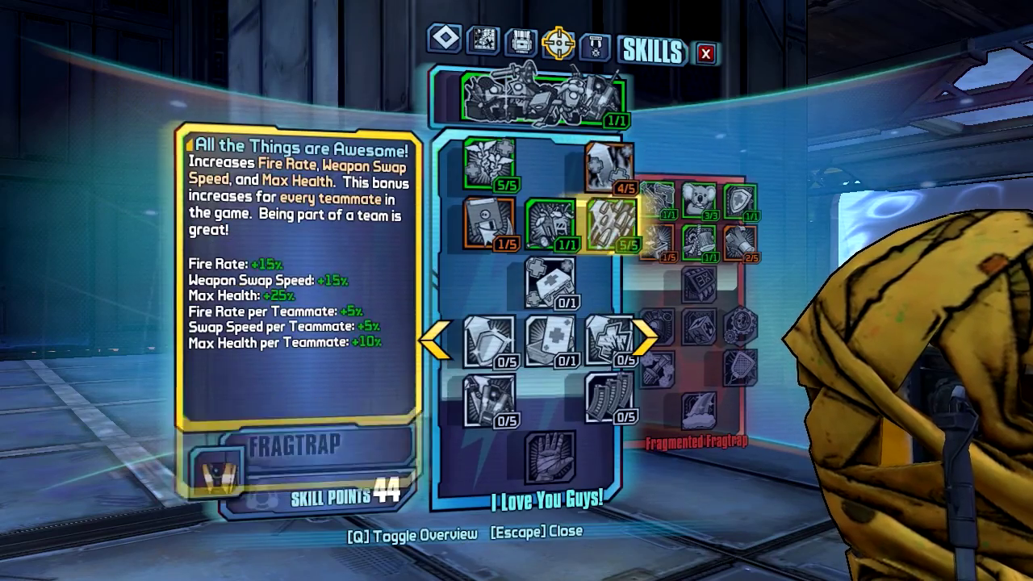
key("Up")
key("Return")
- Buy Wax Off, Wax On, Through Thick and Thin to 5/5, the medkit skill and It's a Trap... Card
key("Left")
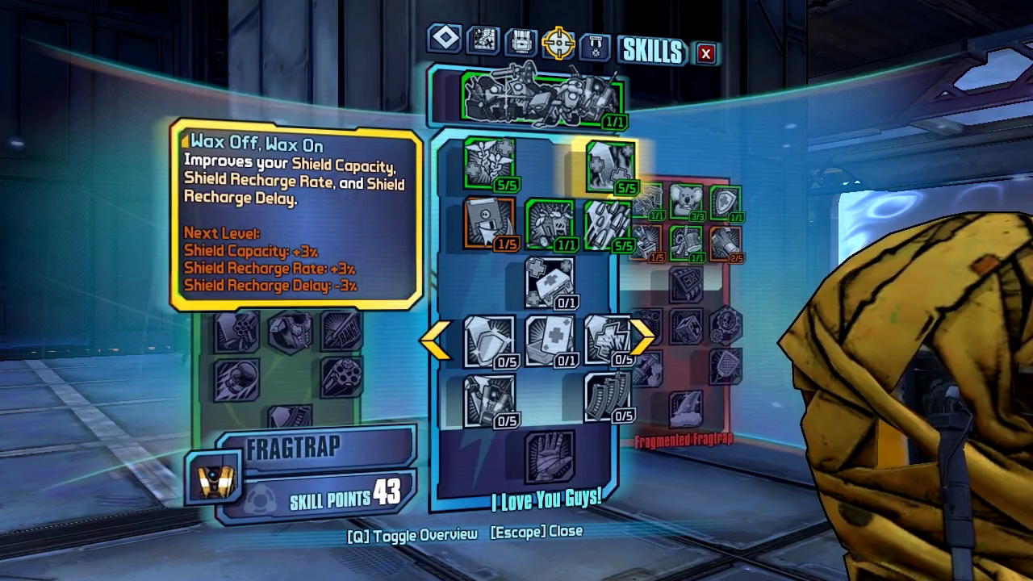
key("Left")
key("Down")
key("Return")
key("Return")
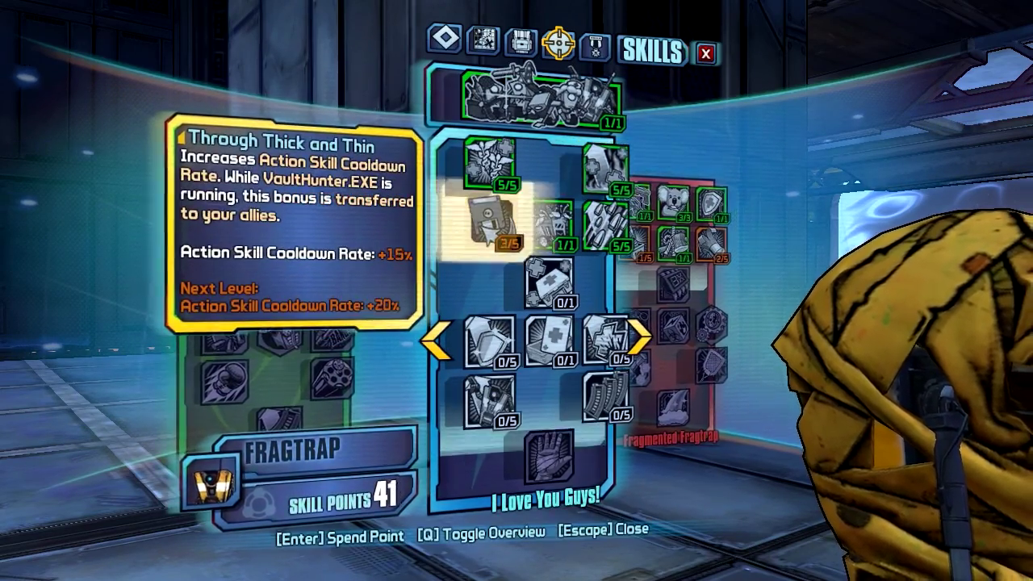
key("Return")
key("Return")
key("Down")
key("Return")
key("Down")
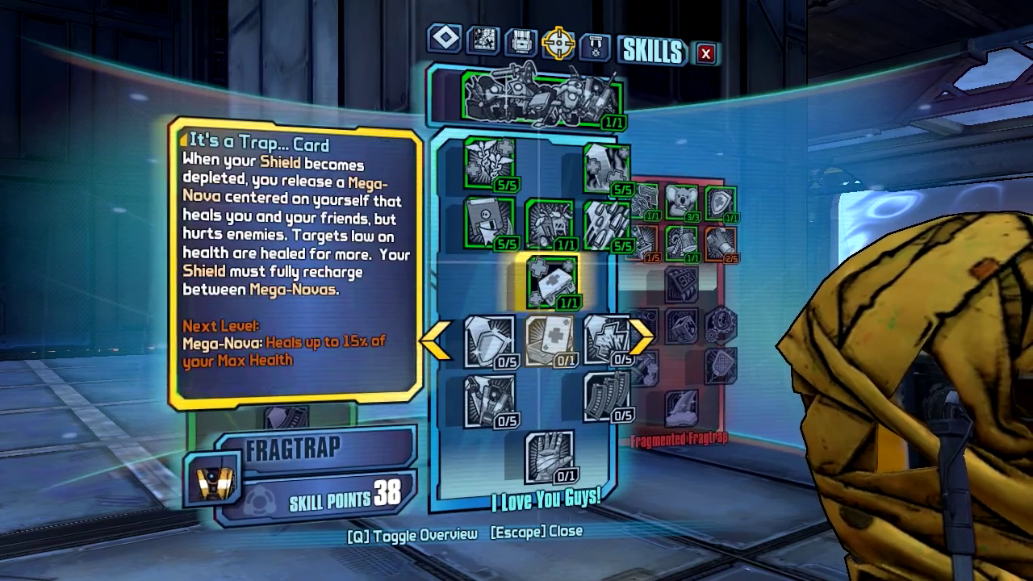
key("Return")
- Spend Fragmented Fragtrap points, raising a tier-2 skill to 2/5 and buying Pain Simulator is Painful
key("Left")
key("Return")
key("Right")
key("Right")
key("Return")
key("Right")
key("Up")
key("Left")
key("Return")
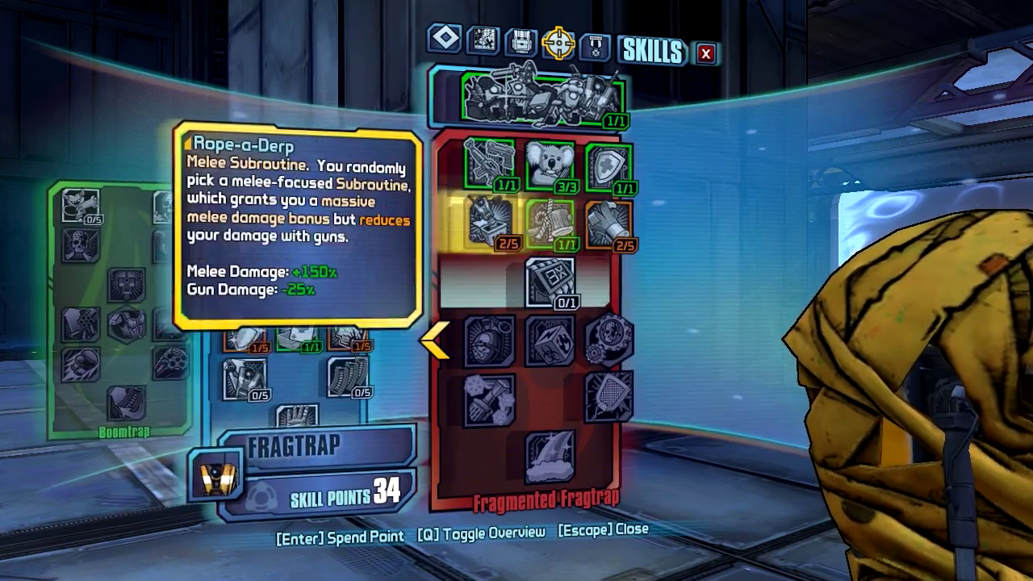
key("Right")
key("Down")
key("Return")
- Look over the remaining skills with 33 points left and switch to Badass Rank
key("Up")
key("Left")
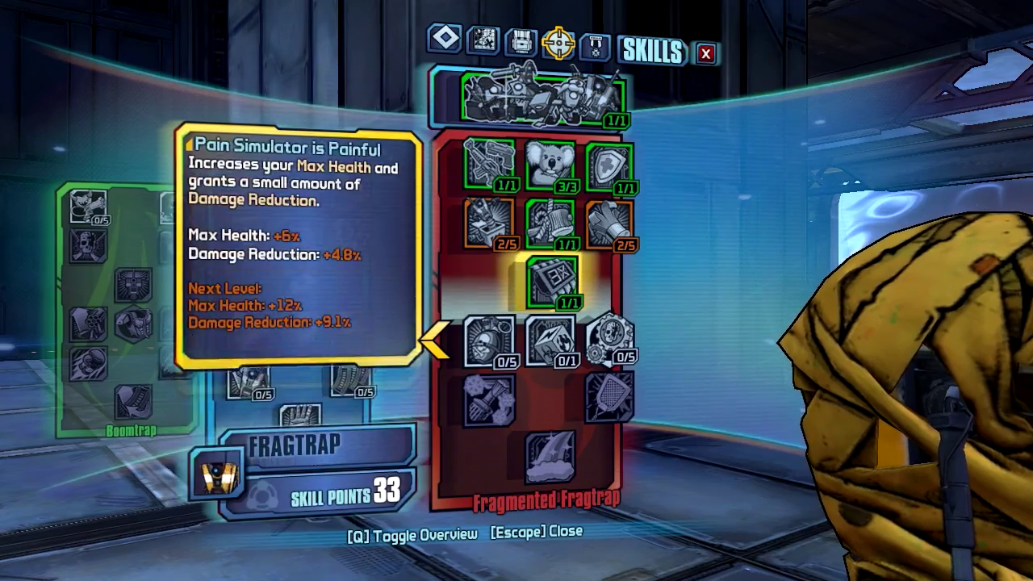
key("Right")
key("e")
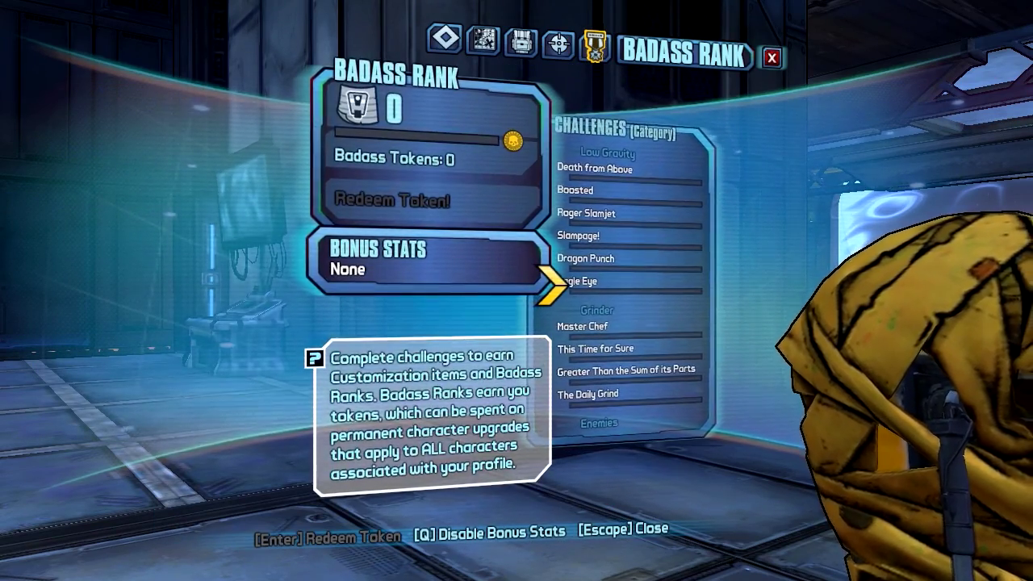
- Reopen the inventory, select the equipped Maliwan sniper and move to the backpack's Vladof rifle
key("Escape")
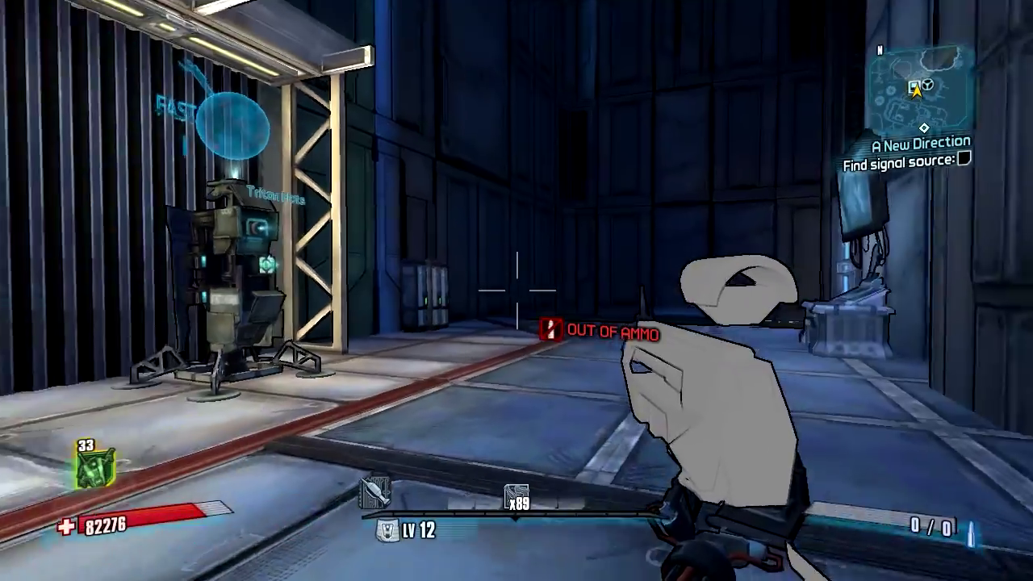
key("Tab")
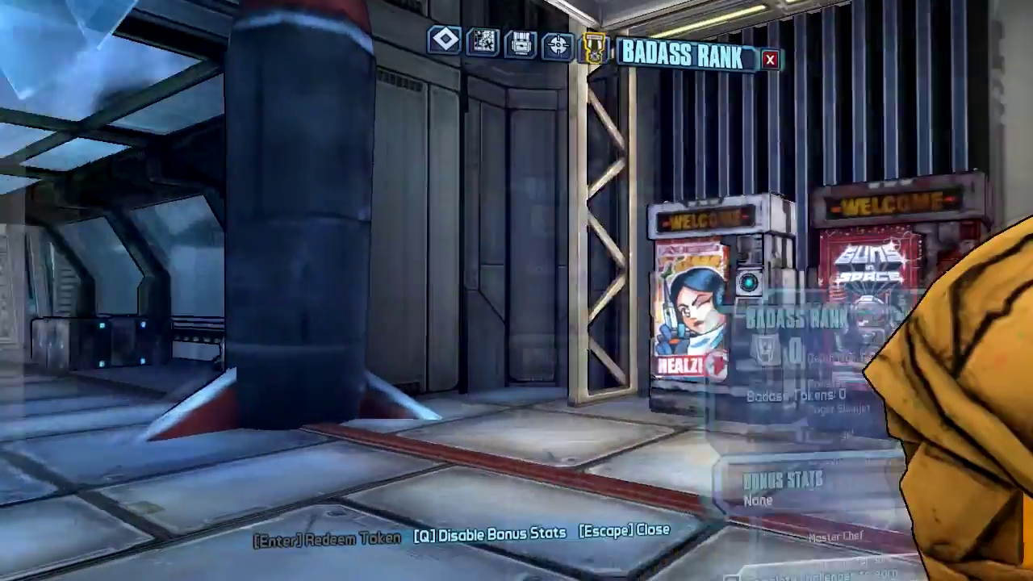
key("i")
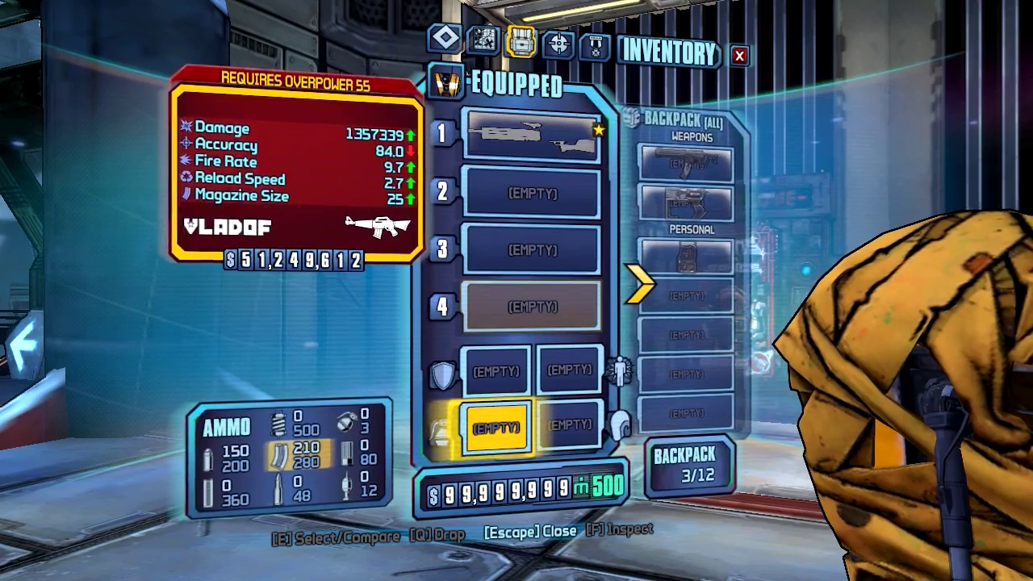
left_click(532, 136)
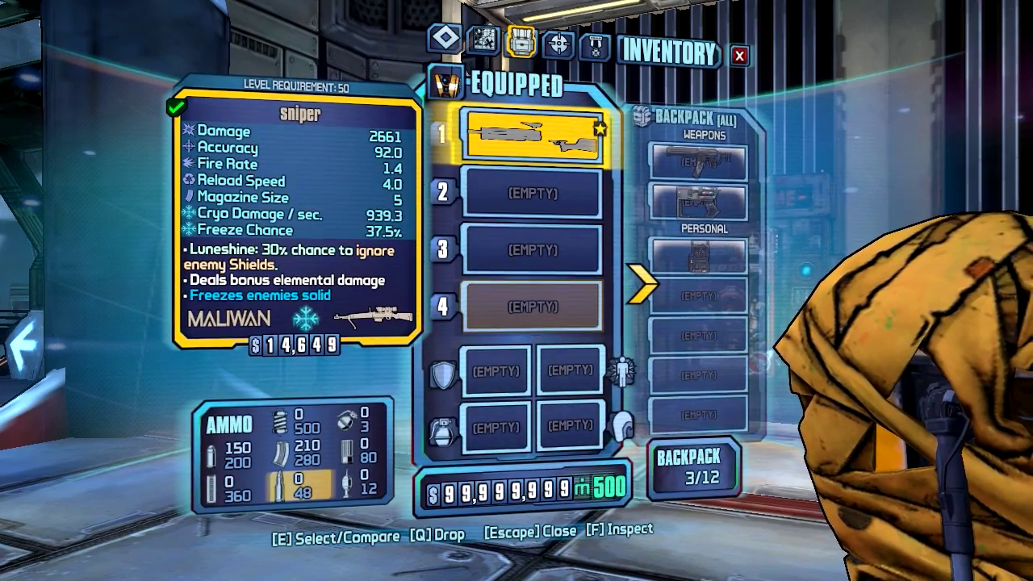
key("Right")
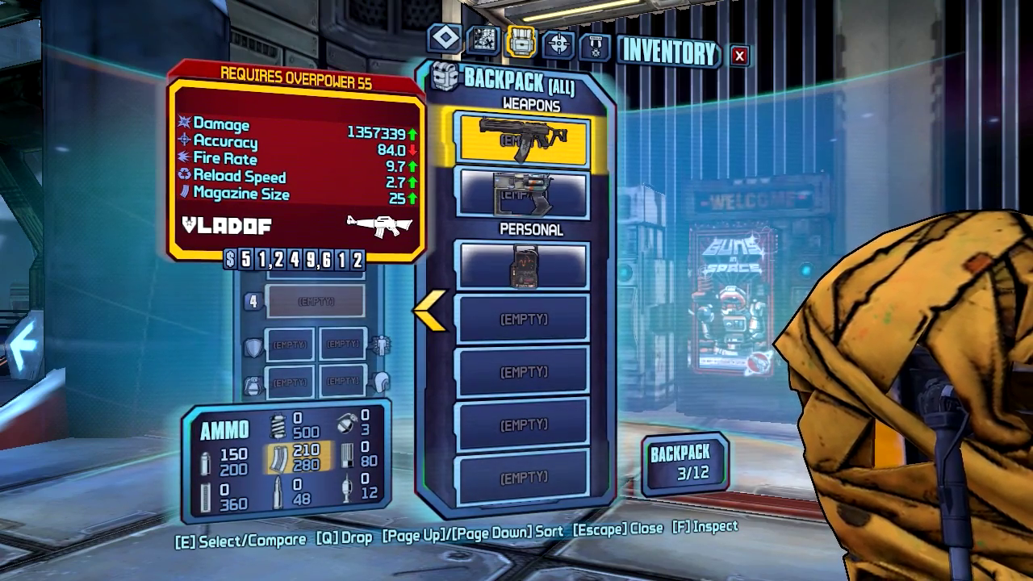
- Compare the Vladof rifle and Maliwan pistol stats back and forth, then return to gameplay
key("Down")
key("Up")
key("Down")
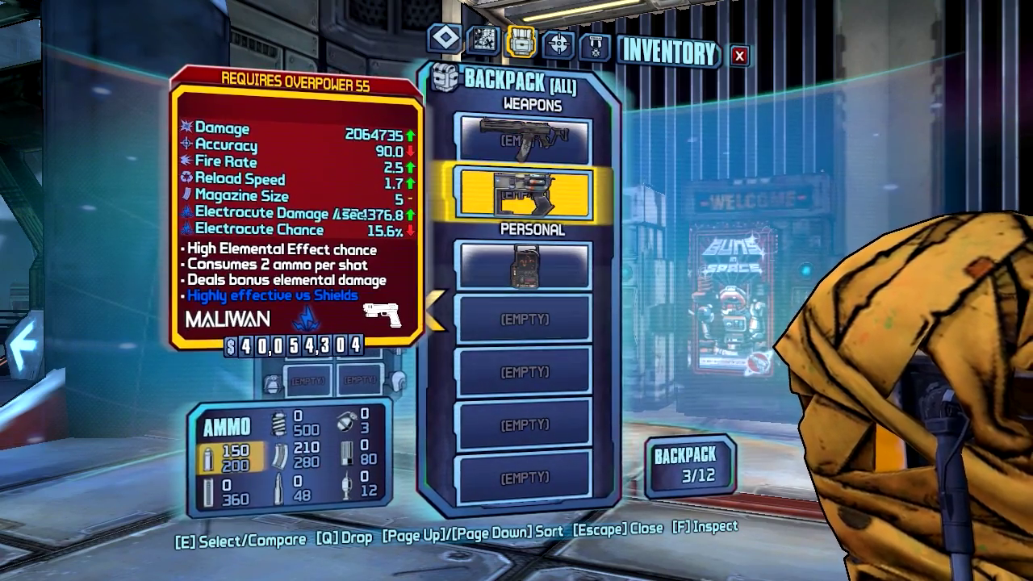
key("Up")
key("Down")
key("Up")
key("Down")
key("Down")
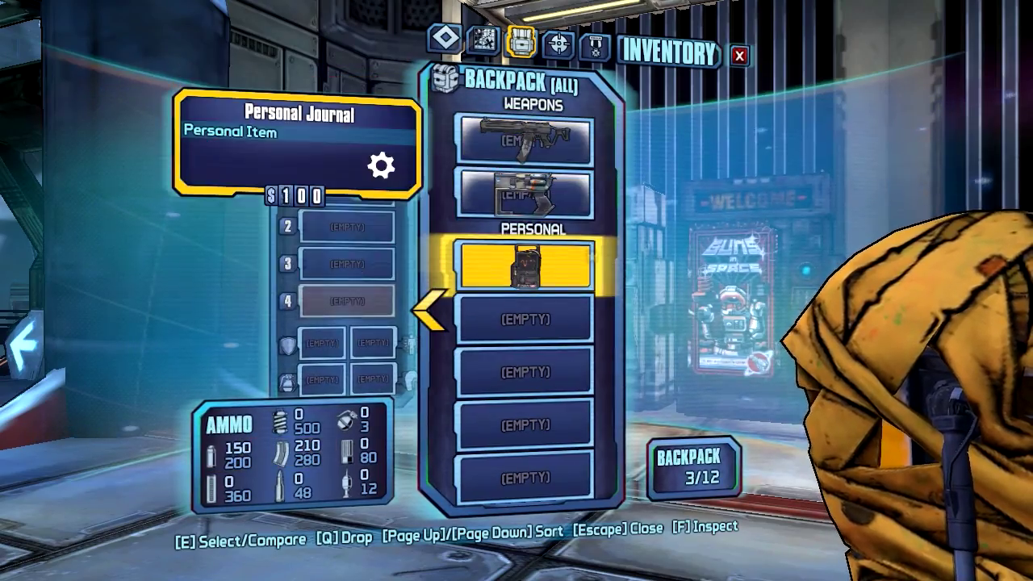
key("Up")
key("Up")
key("Down")
key("Up")
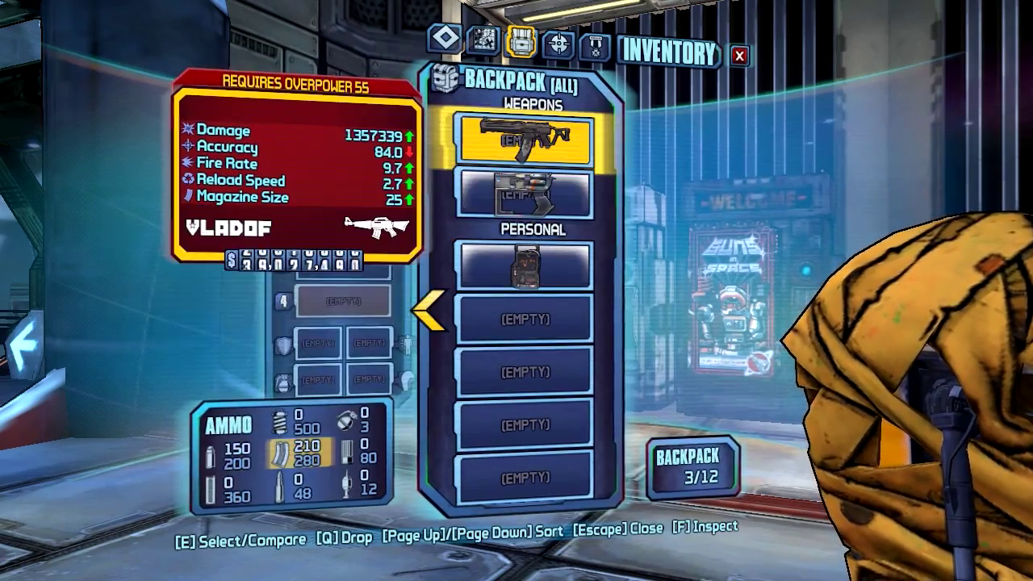
key("Escape")
- Walk down the corridor and throw five grenades, leaving the grenade count at x68
key("w")
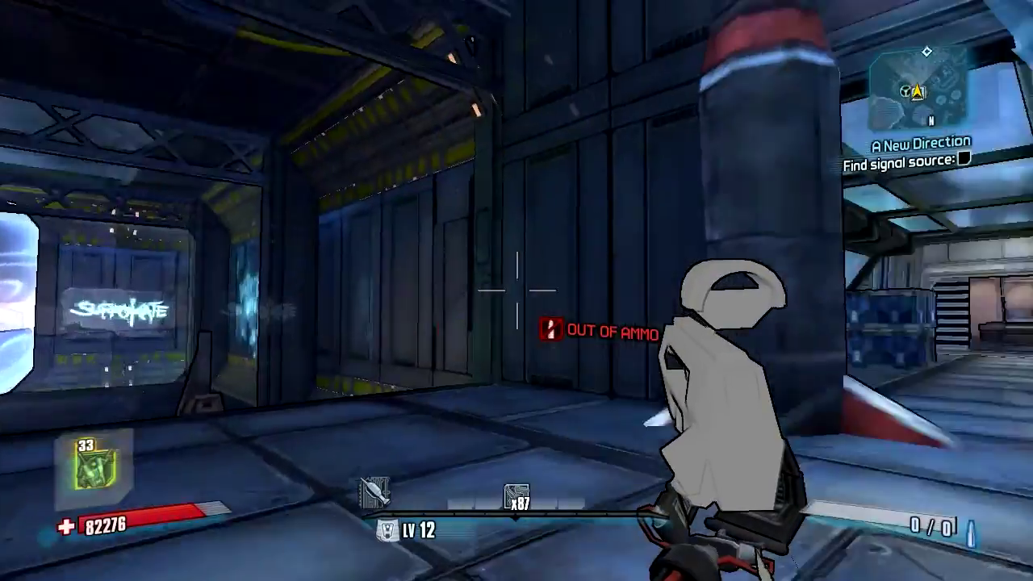
key("w")
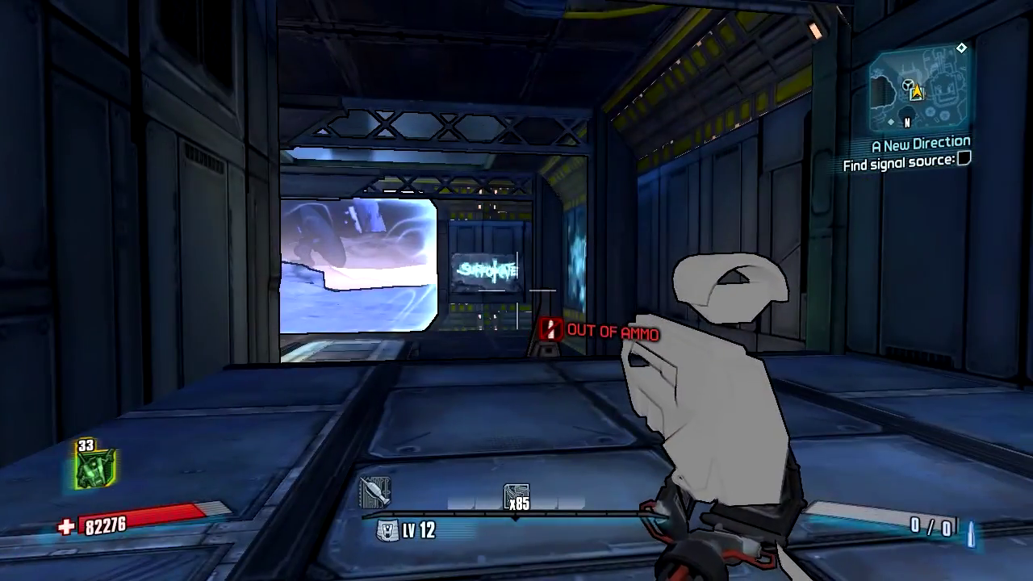
key("w")
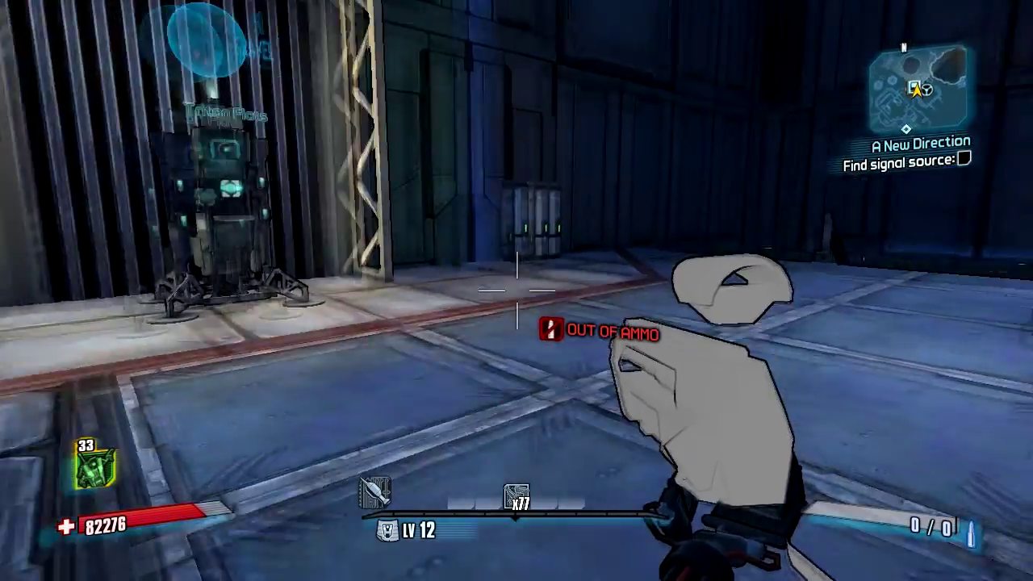
key("g")
key("g")
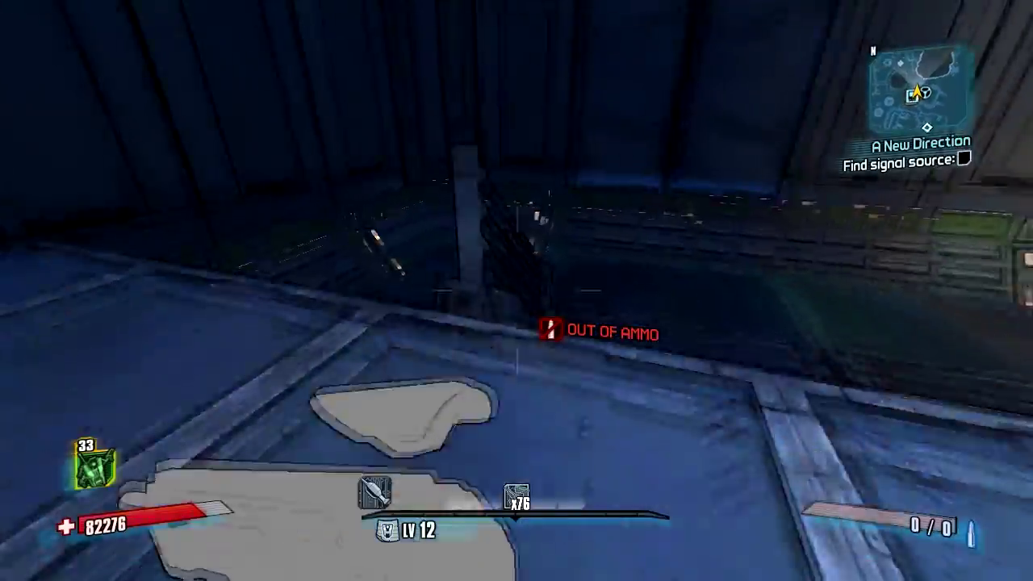
key("g")
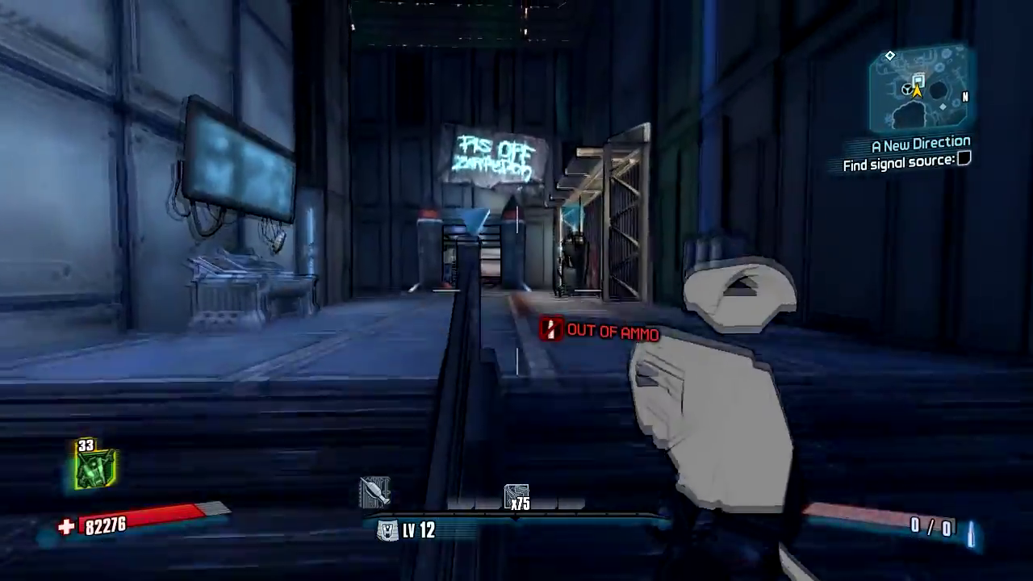
key("g")
key("g")
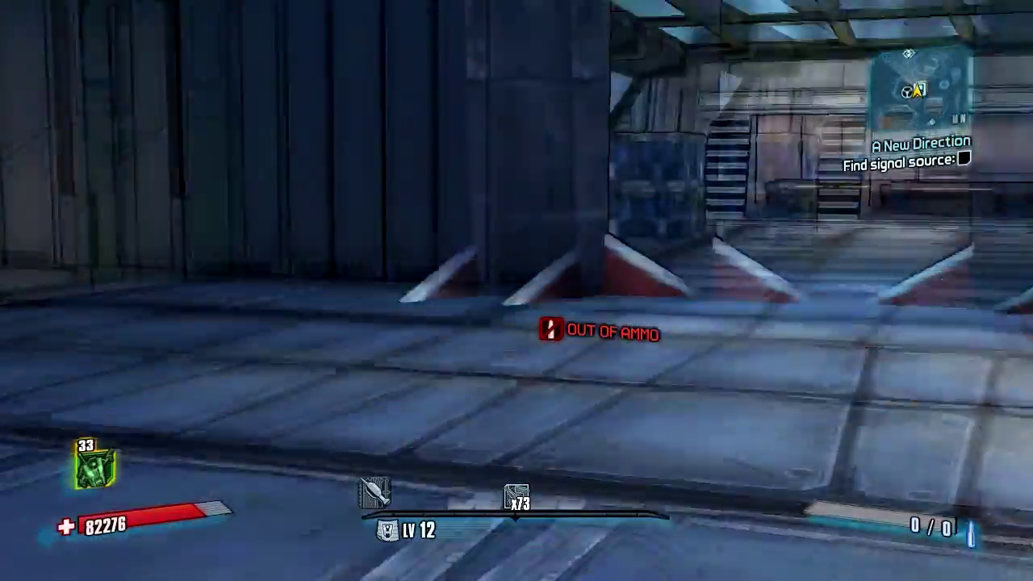
key("g")
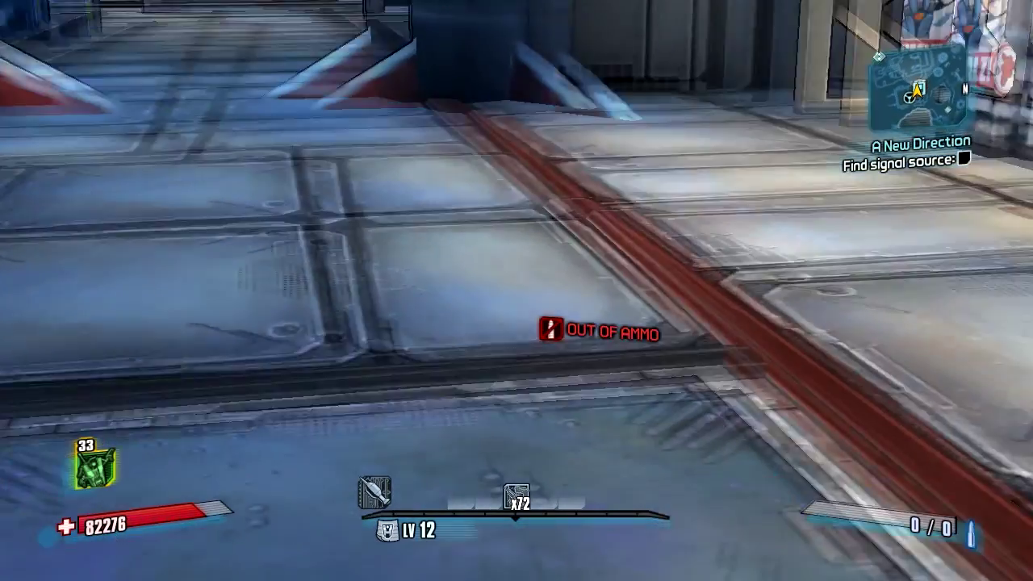
key("g")
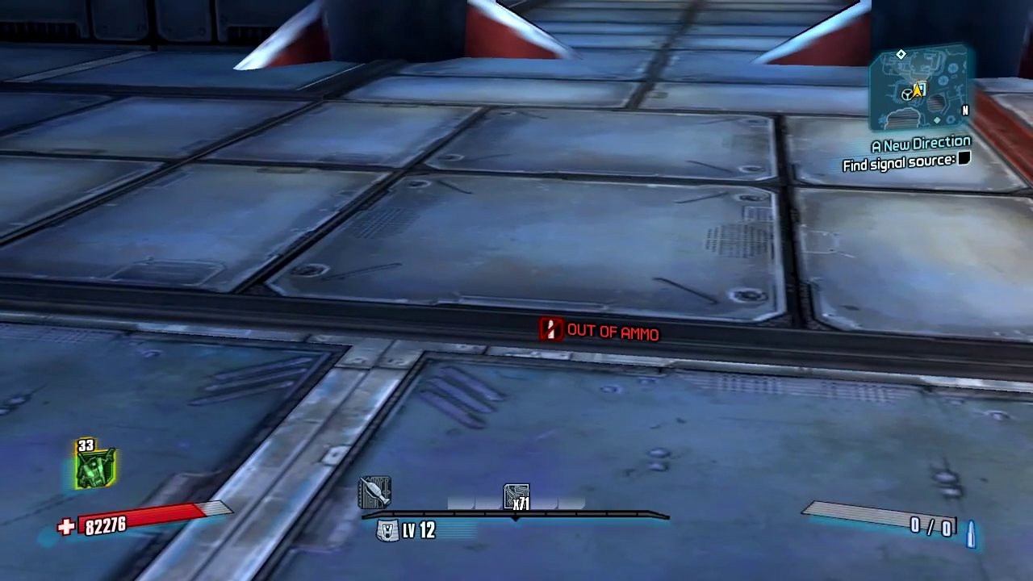